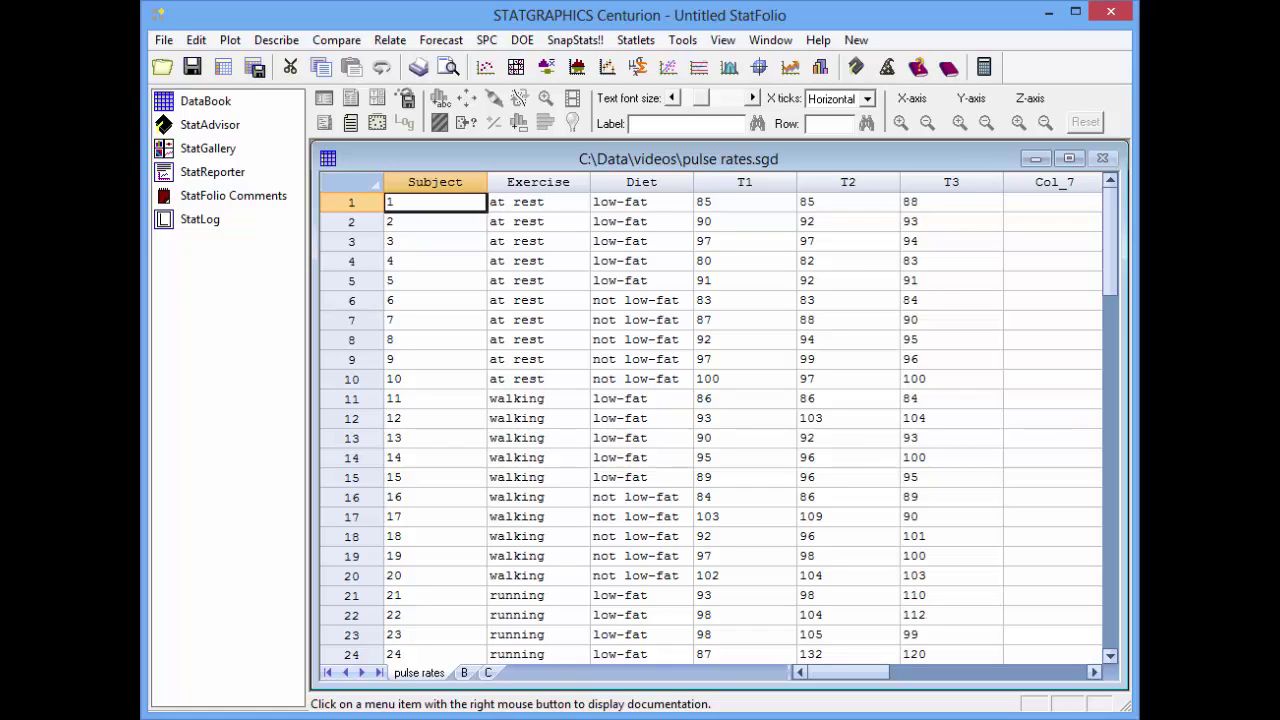
# - Launch Factorial Repeated Measures ANOVA from Compare > Analysis of Variance > Repeated Measures Designs
pyautogui.click(334, 41)
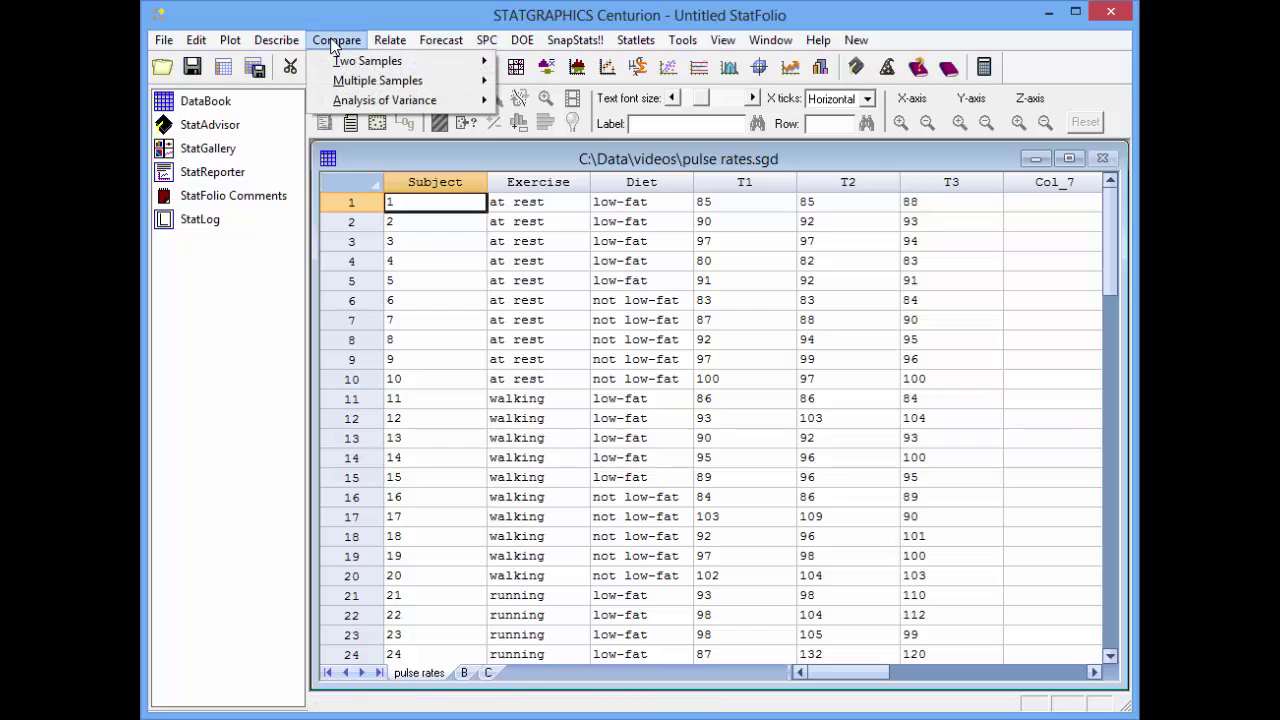
pyautogui.moveTo(385, 100)
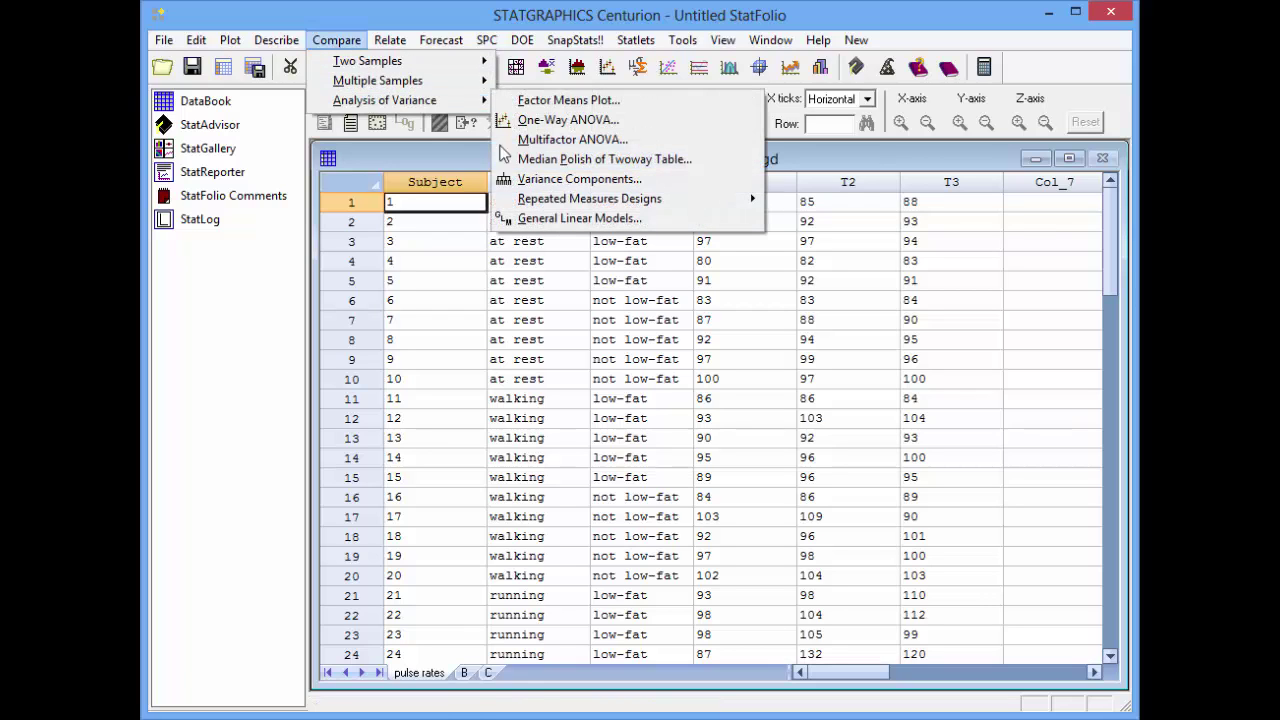
pyautogui.moveTo(588, 200)
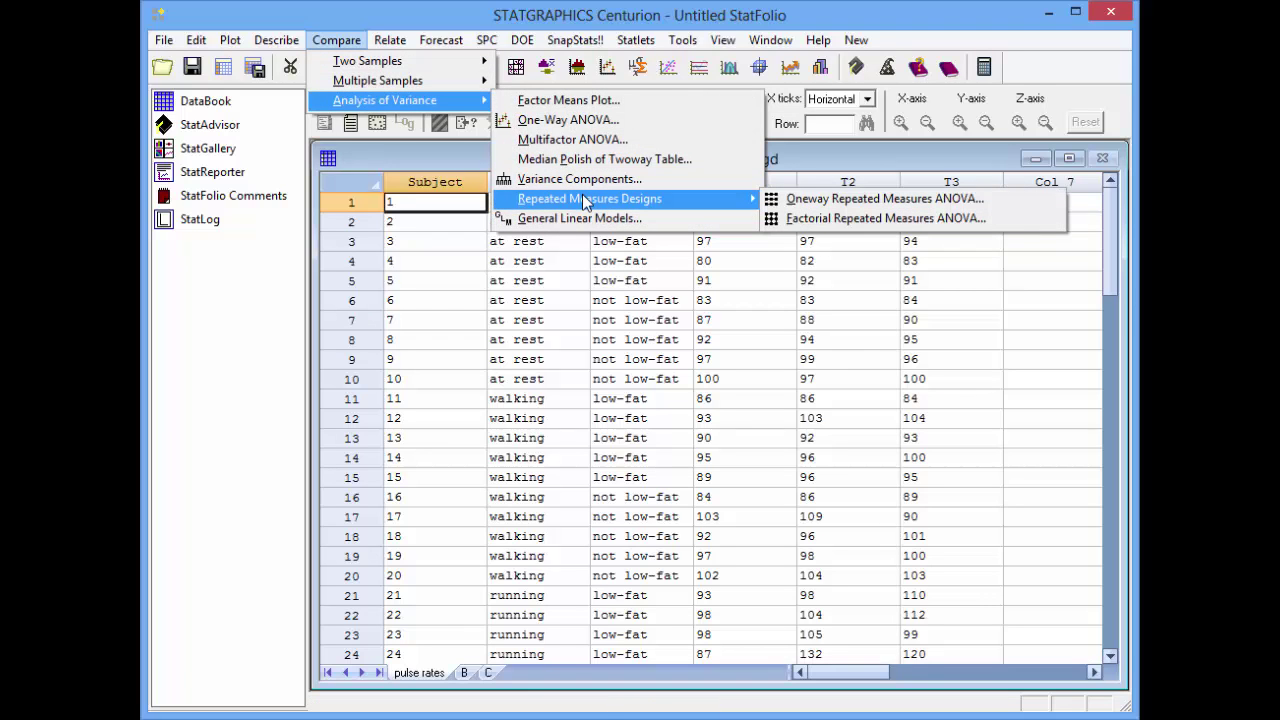
pyautogui.click(795, 220)
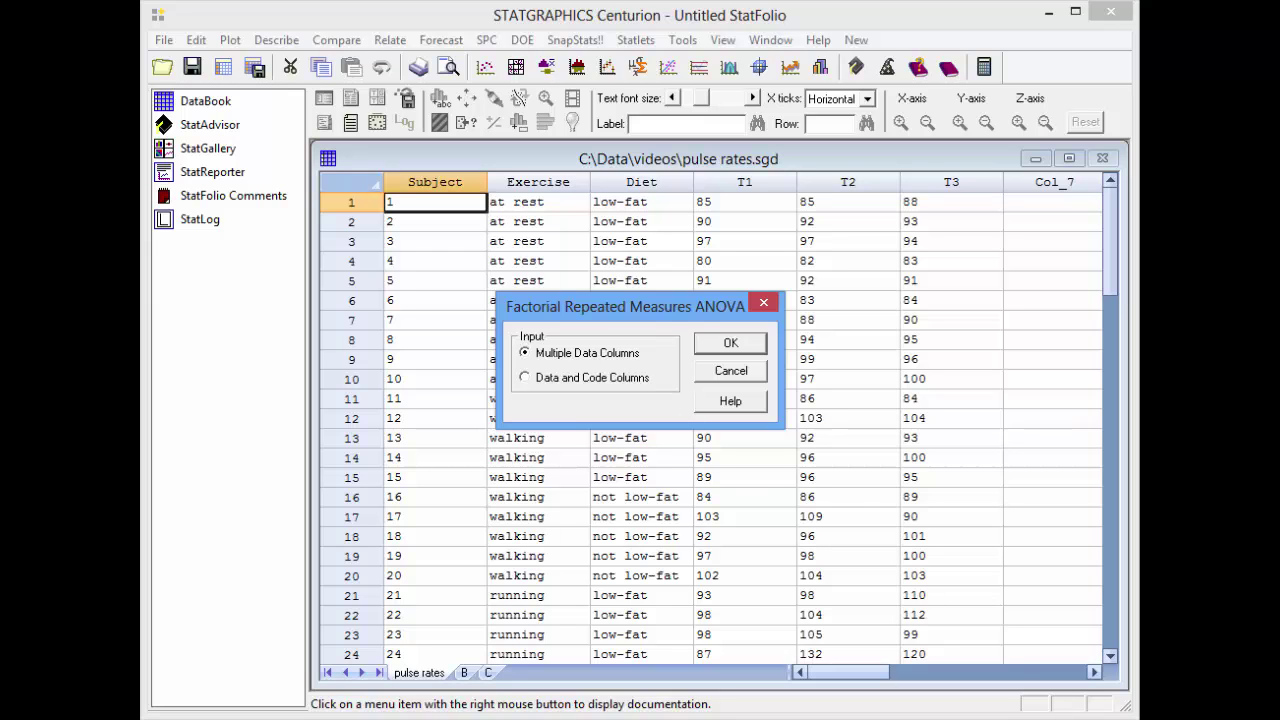
# - Accept Multiple Data Columns input and set T1, T2 and T3 as the response
pyautogui.click(733, 351)
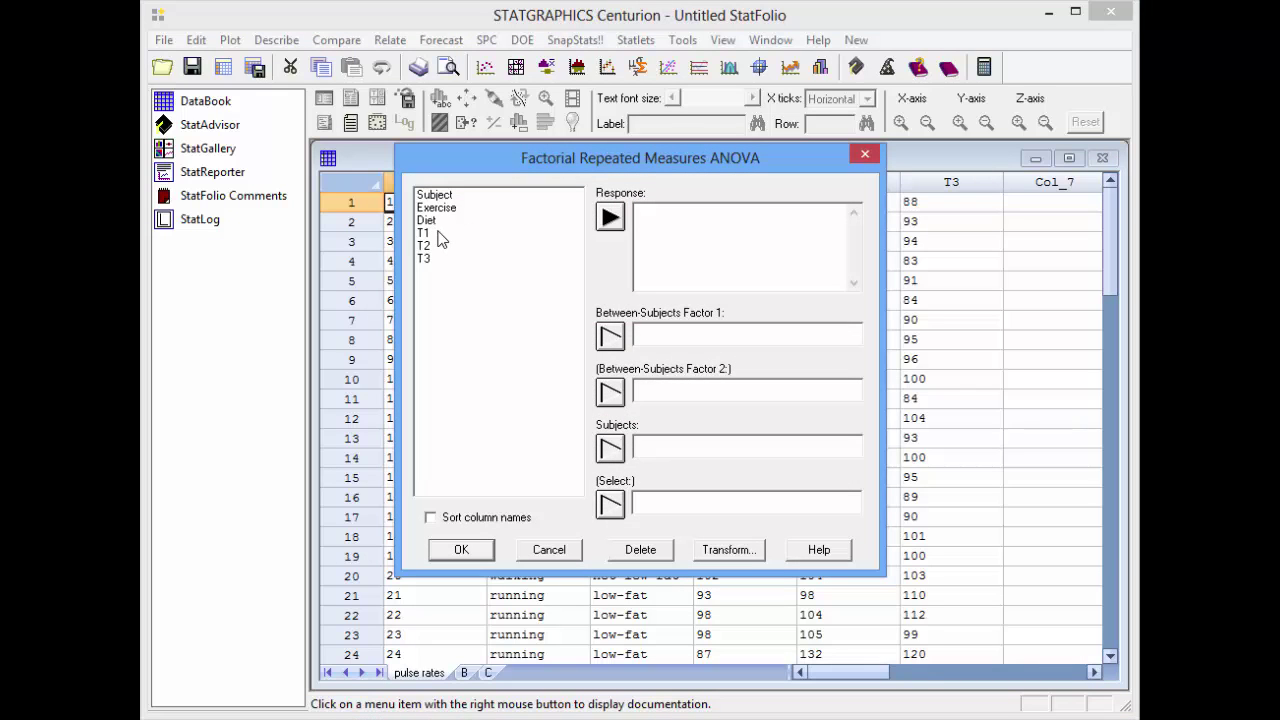
pyautogui.moveTo(440, 233); pyautogui.dragTo(439, 262)
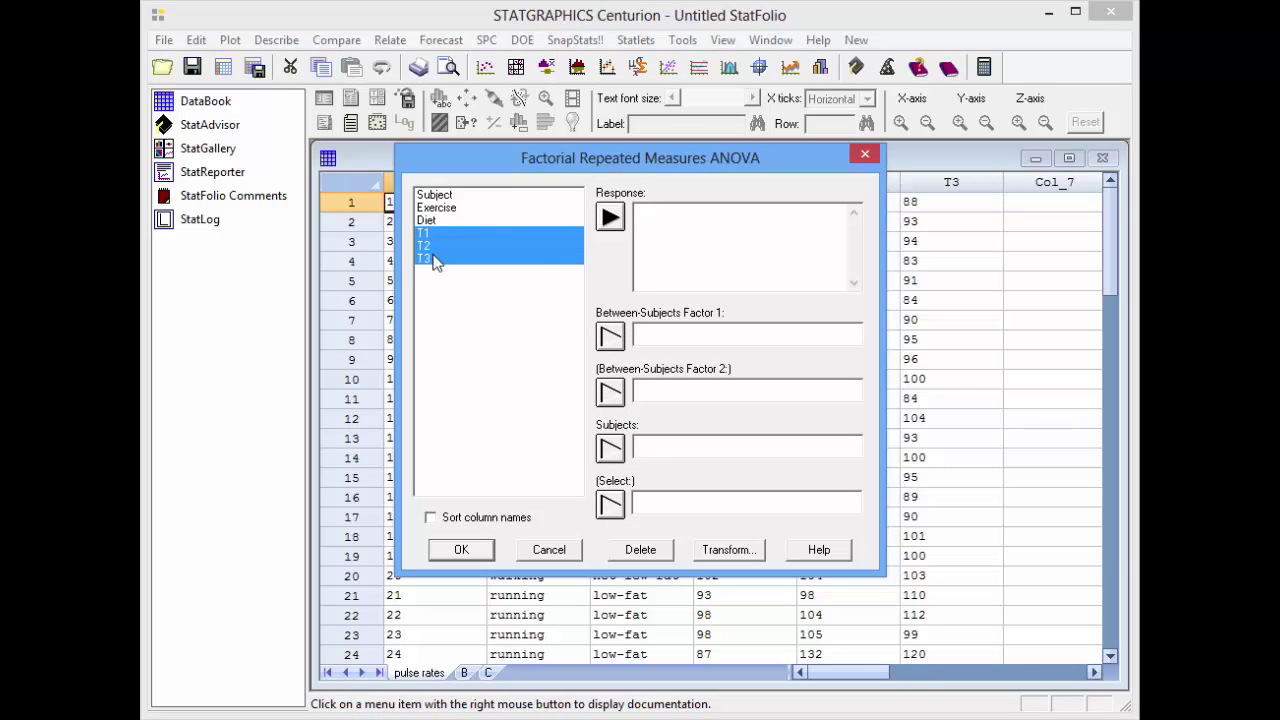
pyautogui.click(607, 218)
# - Assign Exercise and Diet as between-subjects factors and Subject as subjects, then confirm
pyautogui.click(455, 208)
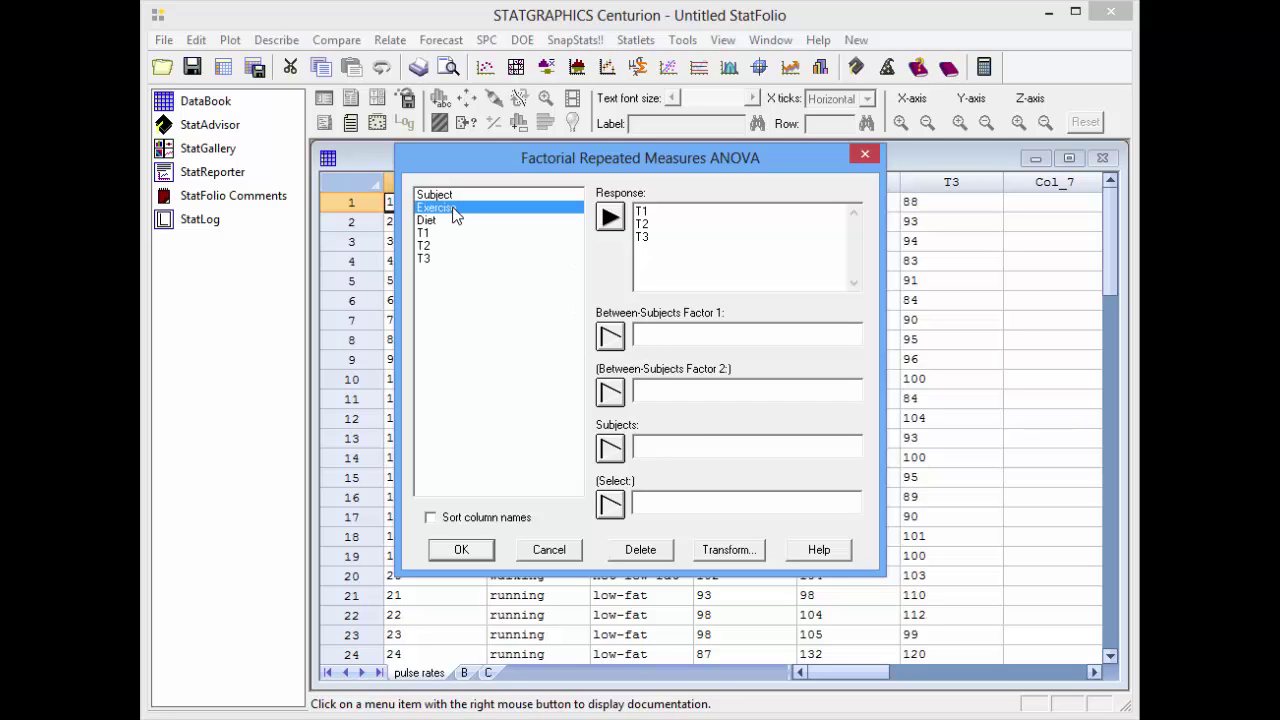
pyautogui.click(610, 338)
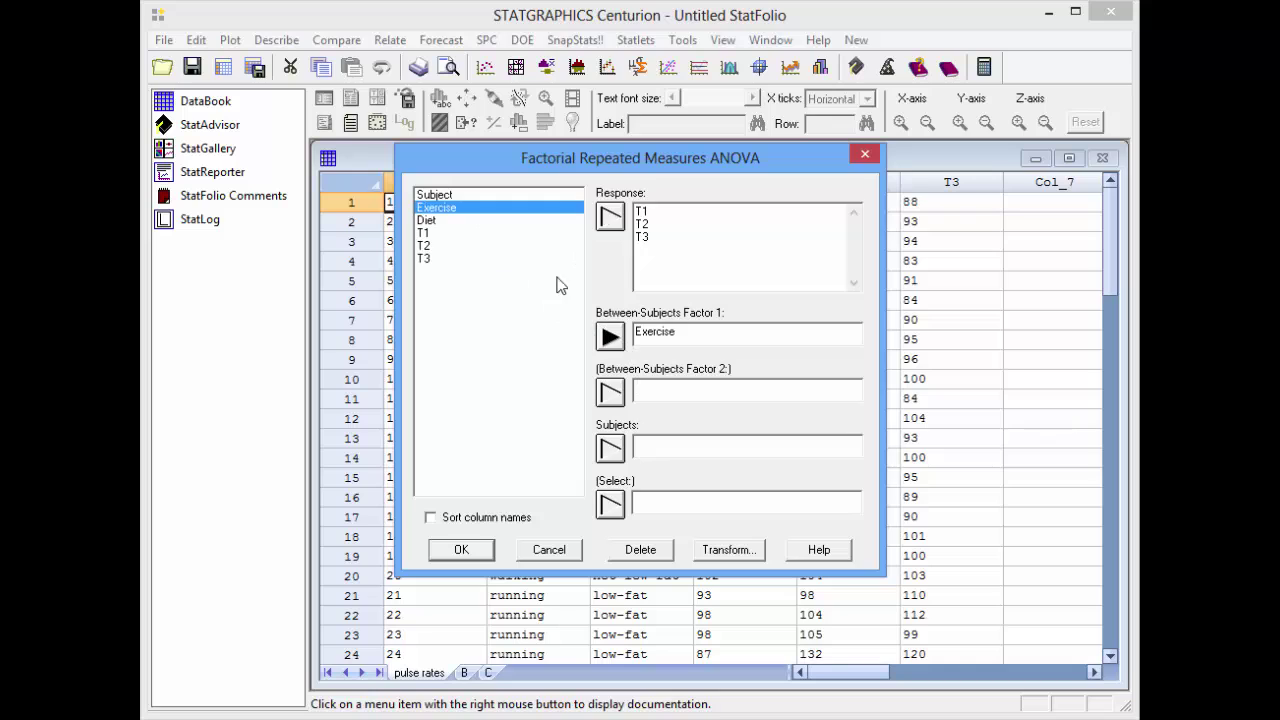
pyautogui.click(460, 228)
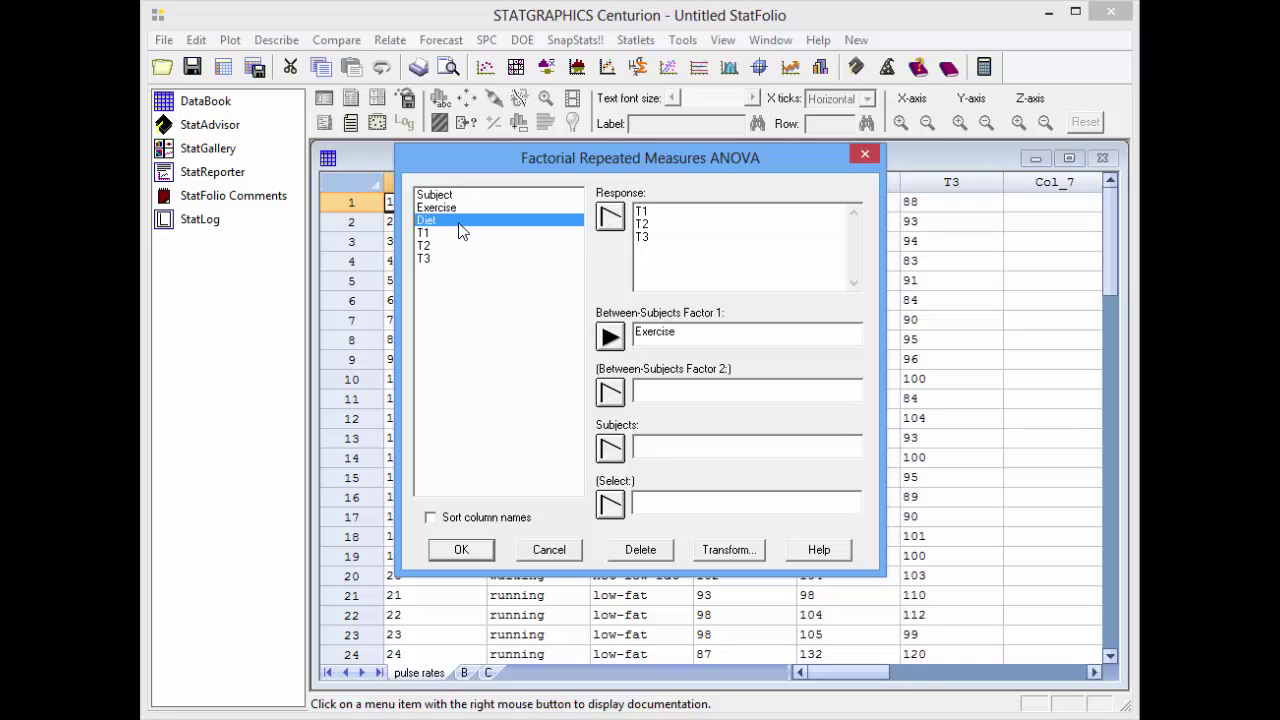
pyautogui.click(610, 393)
pyautogui.click(443, 196)
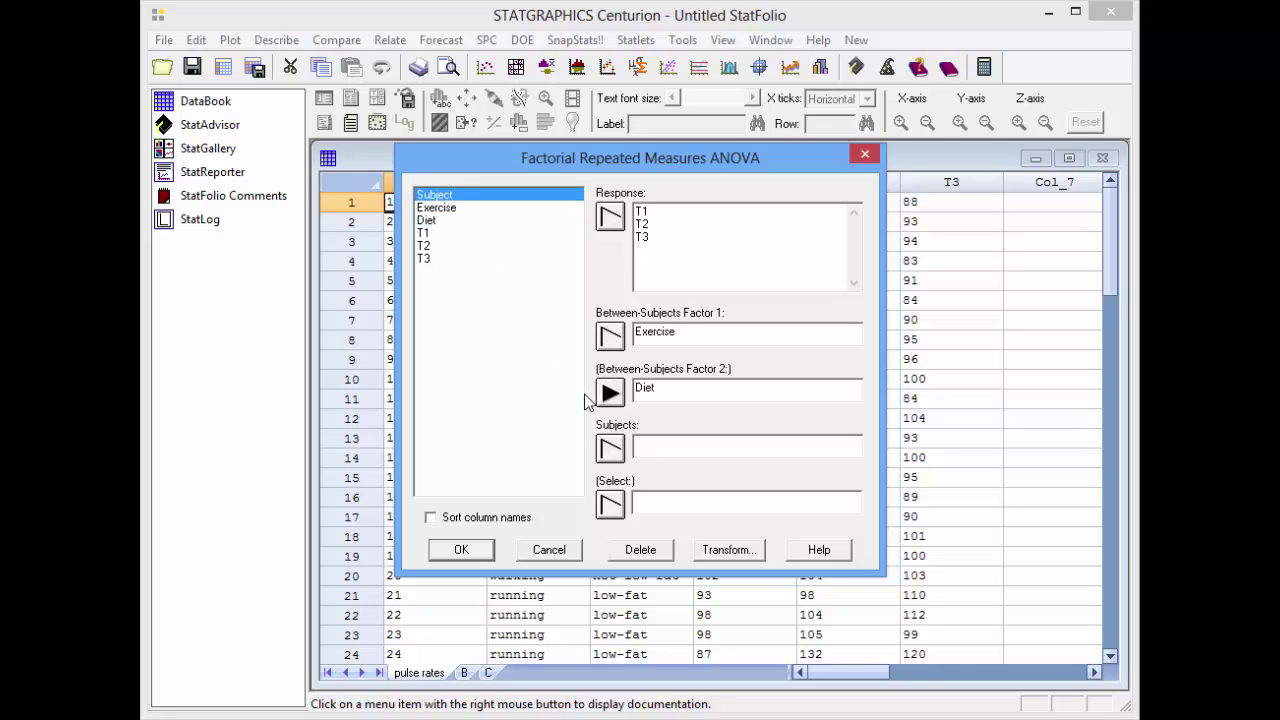
pyautogui.click(610, 449)
pyautogui.click(461, 549)
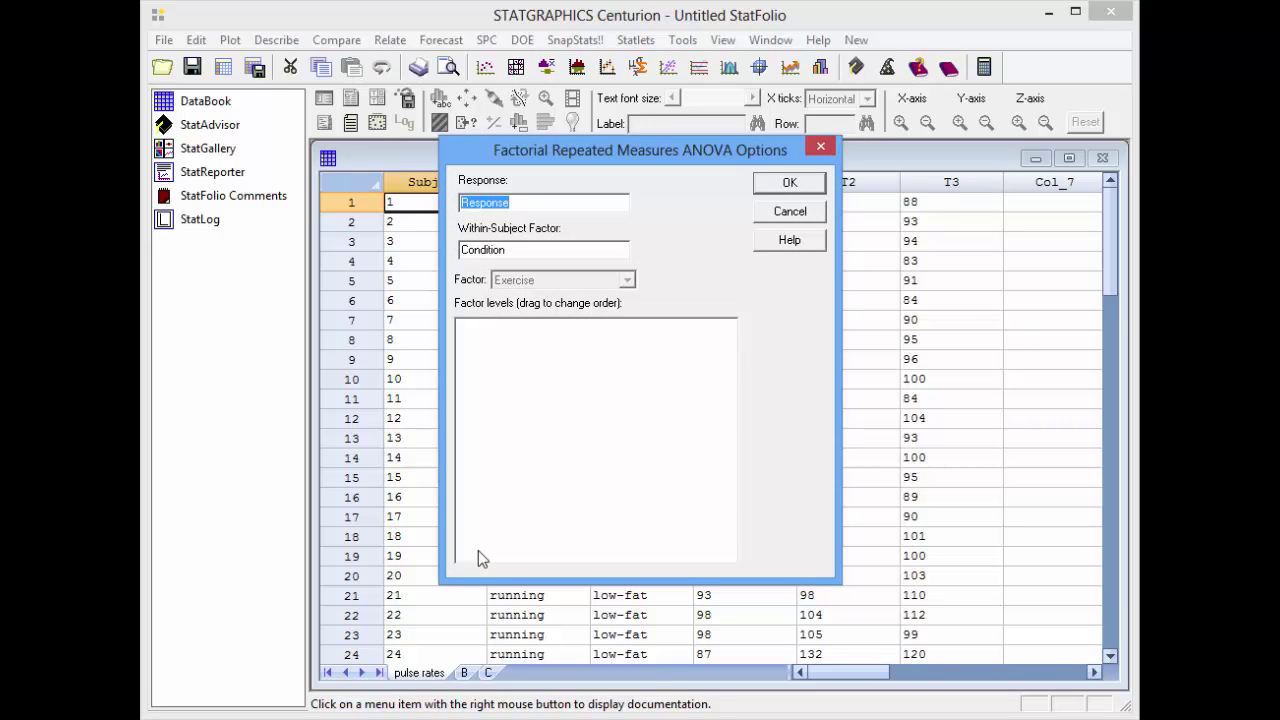
# - Rename the response to 'Pulse Rate' and the within-subject factor to 'Time'
pyautogui.click(573, 205)
pyautogui.moveTo(543, 204); pyautogui.dragTo(455, 206)
pyautogui.write('Pulse Rate')
pyautogui.press('Tab')
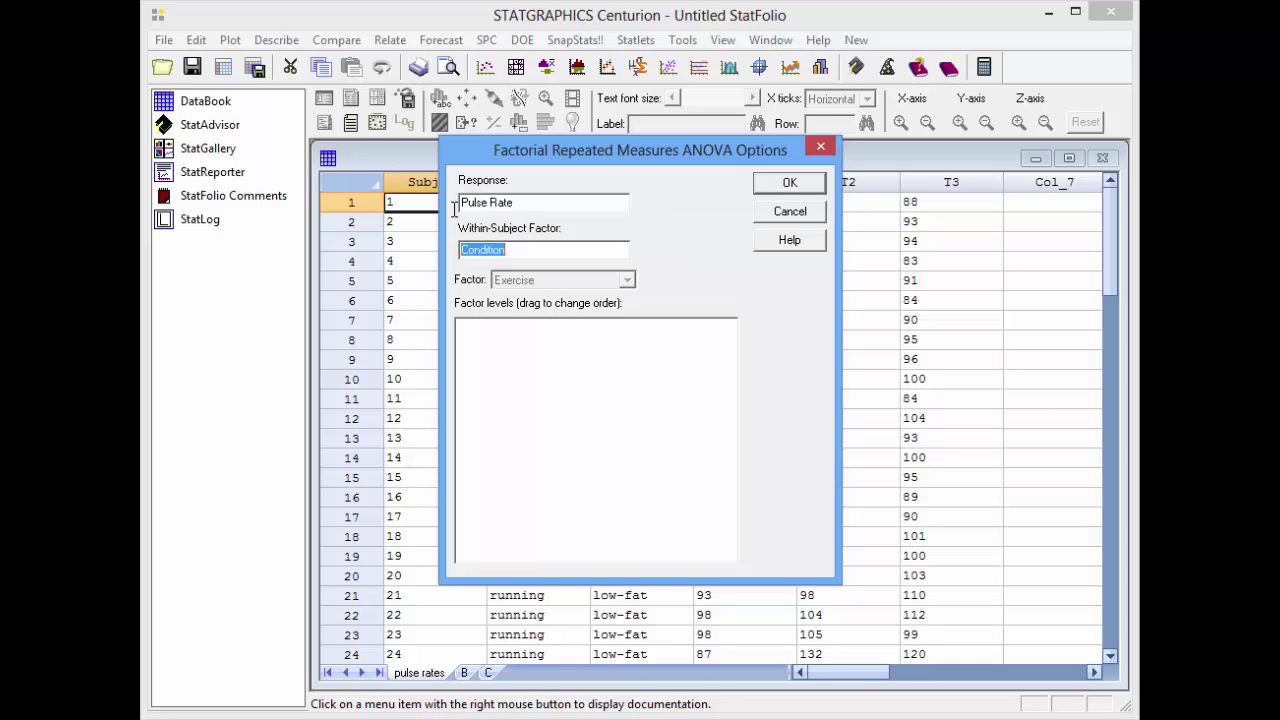
pyautogui.write('Time')
pyautogui.click(790, 183)
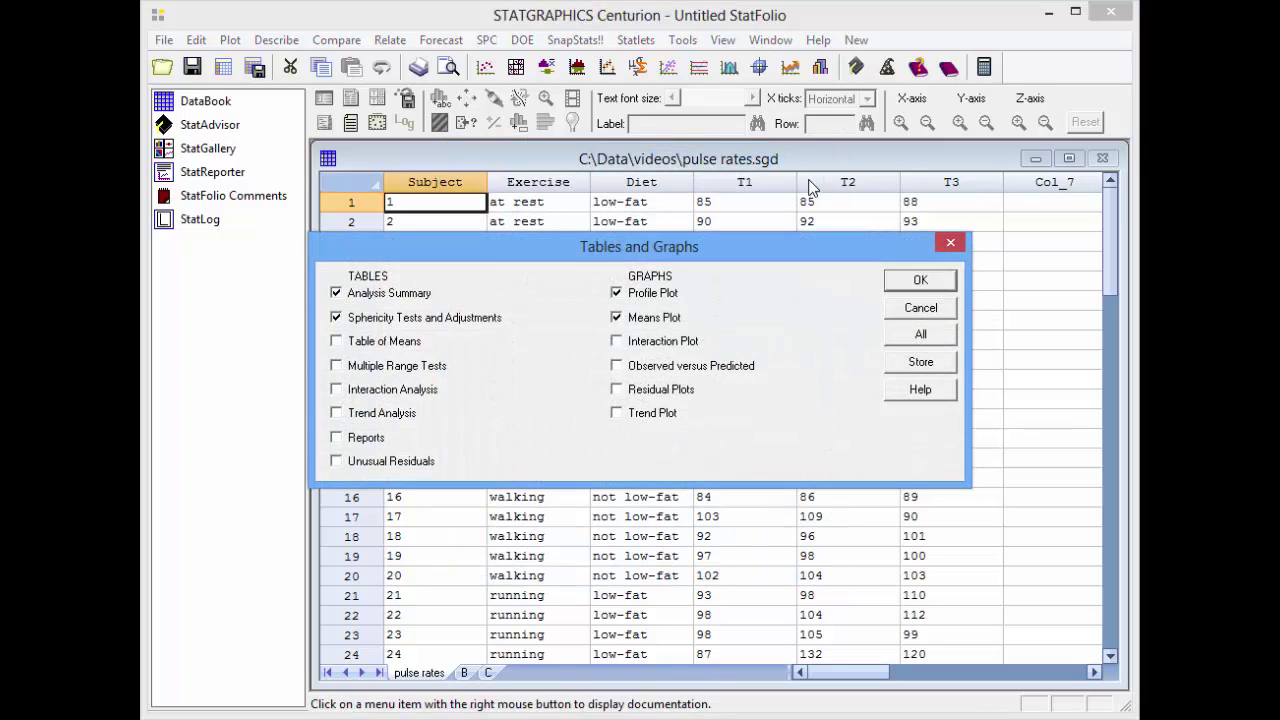
# - Accept the default tables and graphs and maximize the Profile Plot pane
pyautogui.click(925, 285)
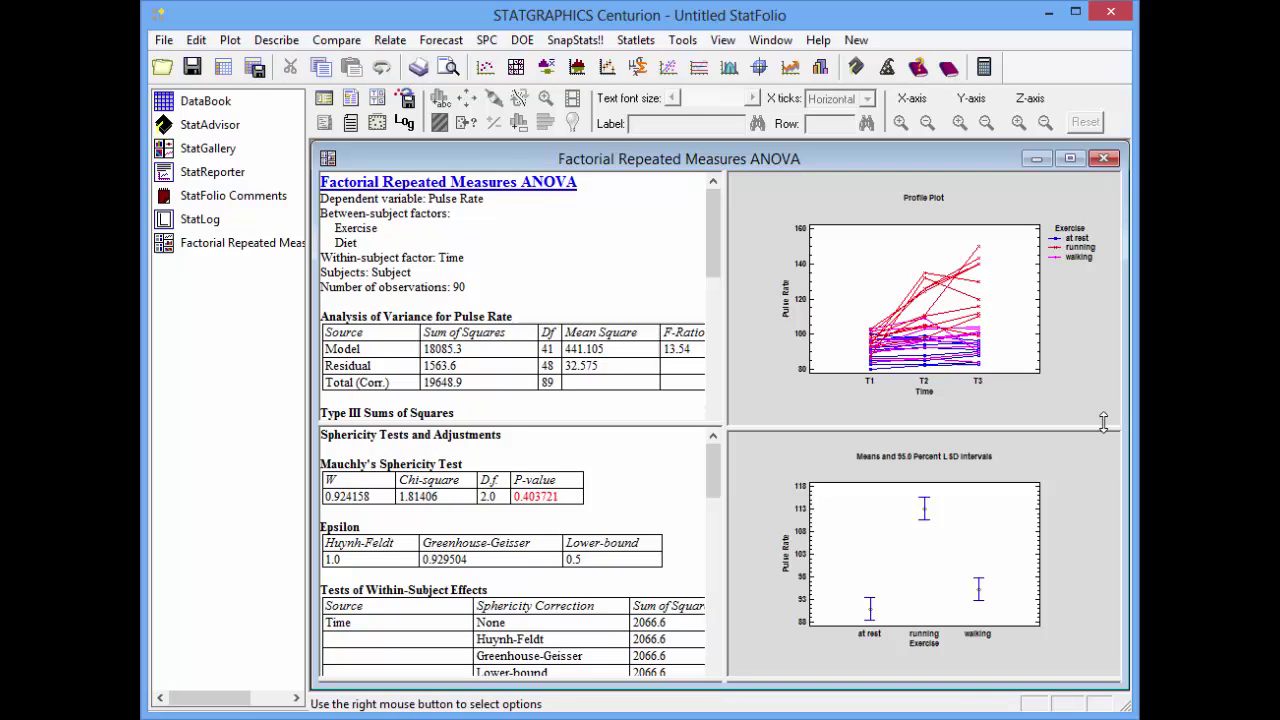
pyautogui.doubleClick(1082, 373)
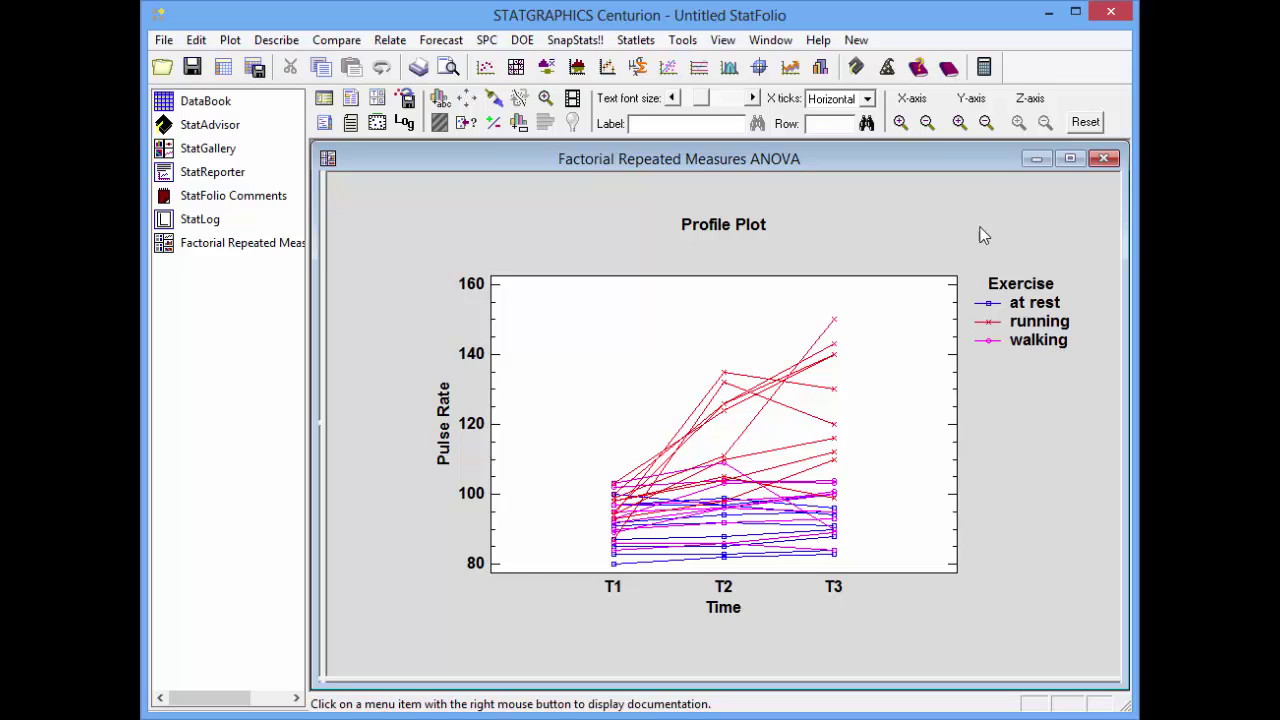
# - Reorder Exercise levels to at rest, walking, running, then maximize the Analysis Summary pane
pyautogui.rightClick(965, 201)
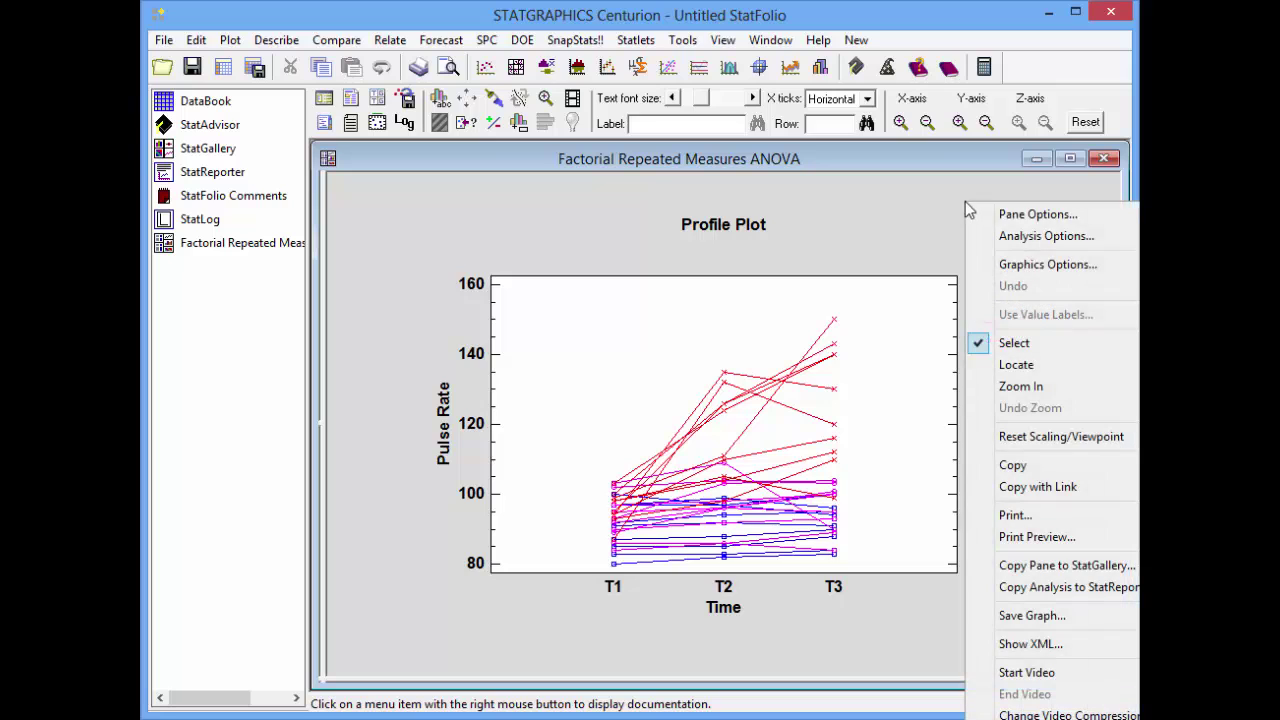
pyautogui.click(1030, 237)
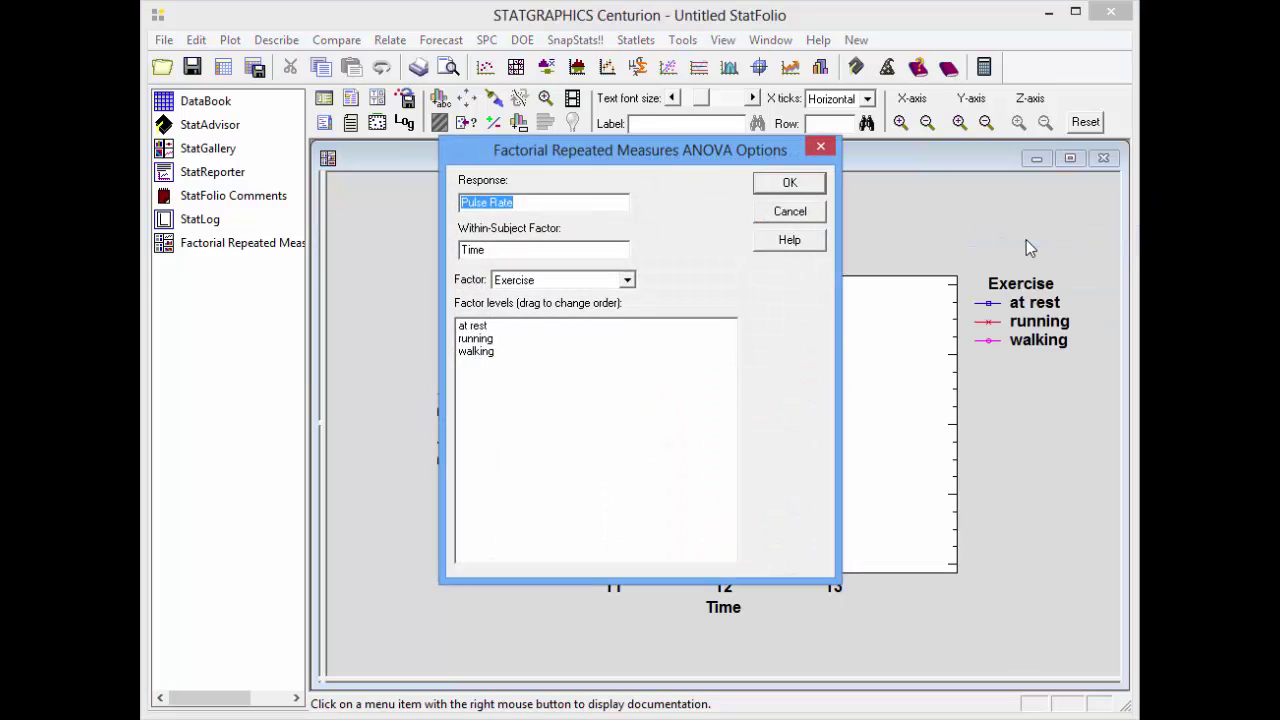
pyautogui.click(491, 354)
pyautogui.moveTo(491, 362); pyautogui.dragTo(499, 343)
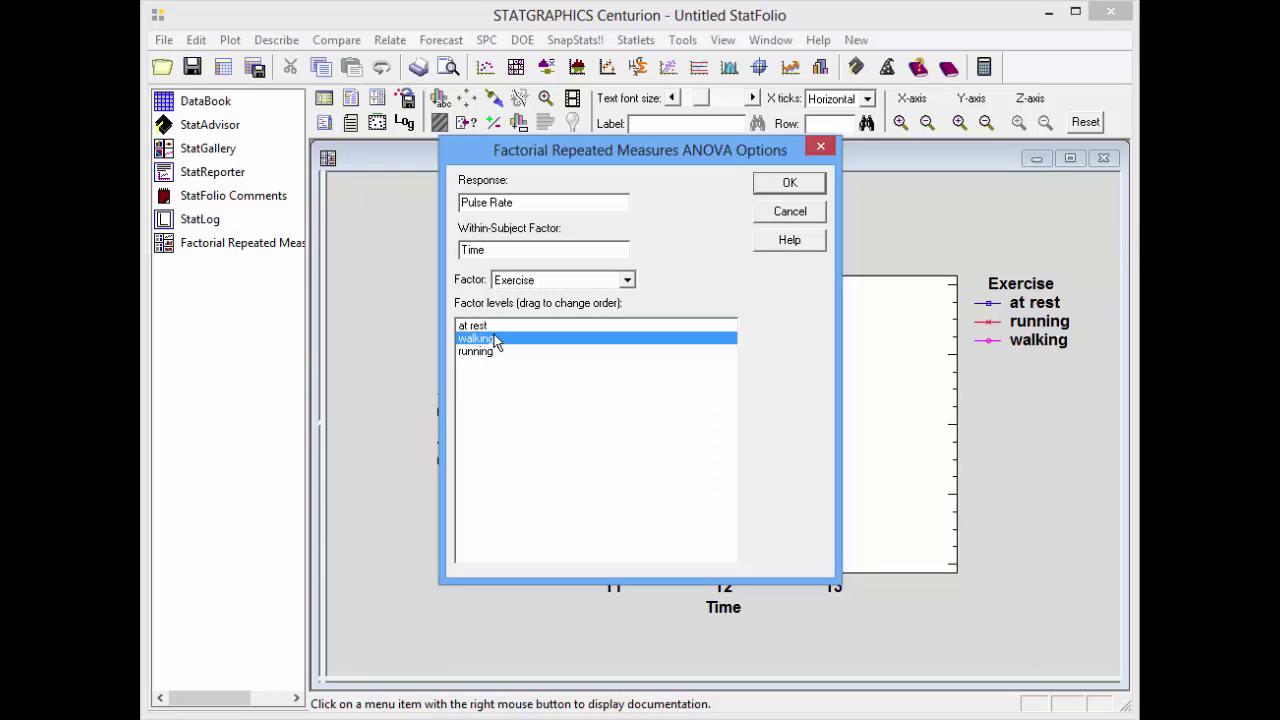
pyautogui.click(770, 186)
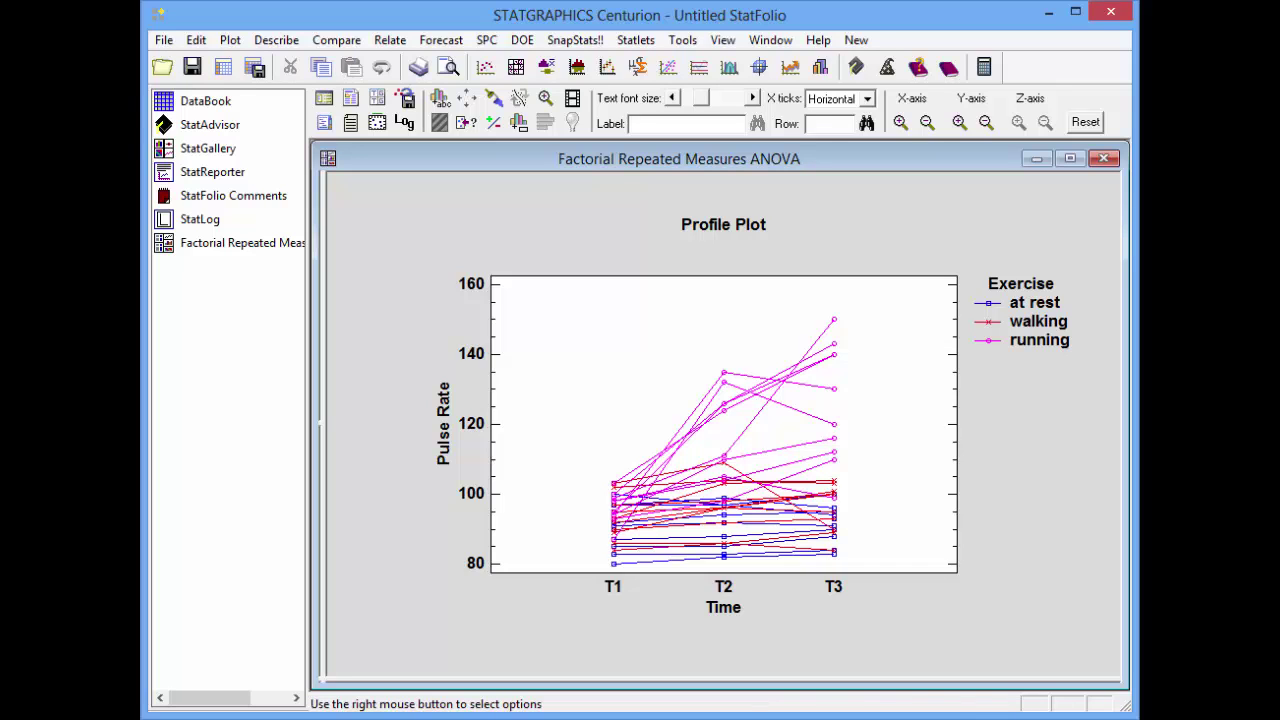
pyautogui.doubleClick(1013, 561)
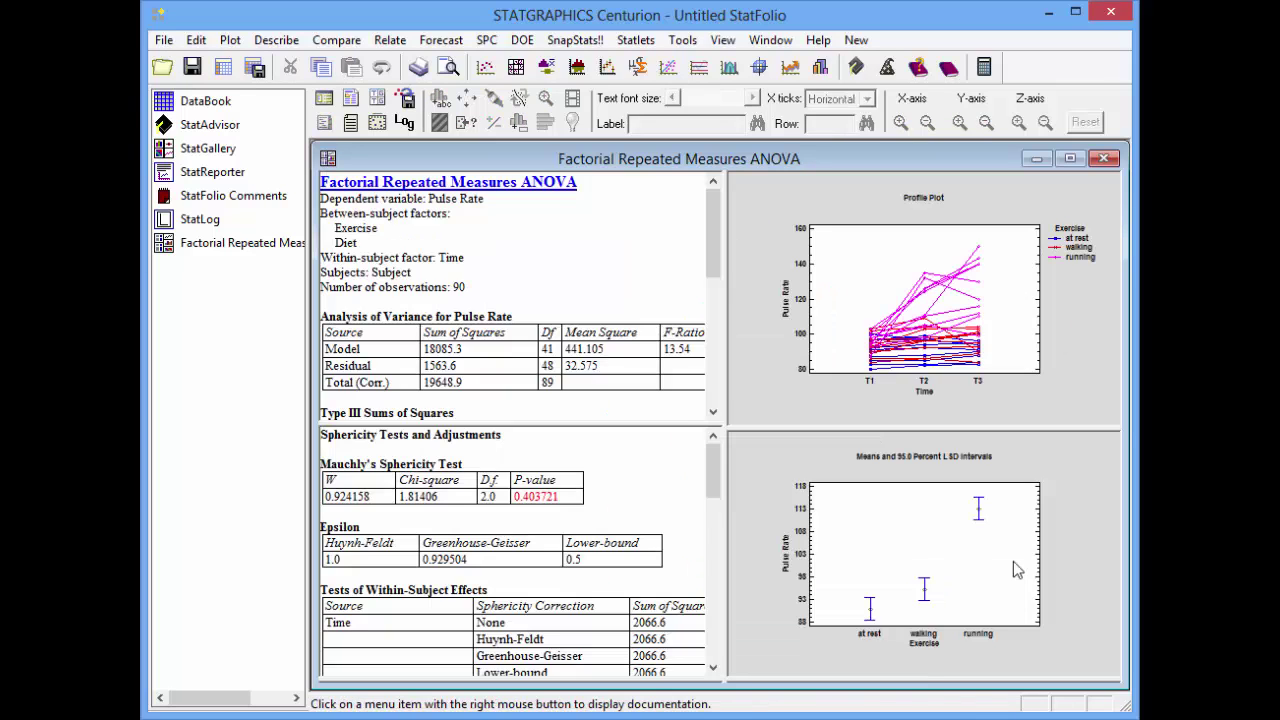
pyautogui.doubleClick(591, 234)
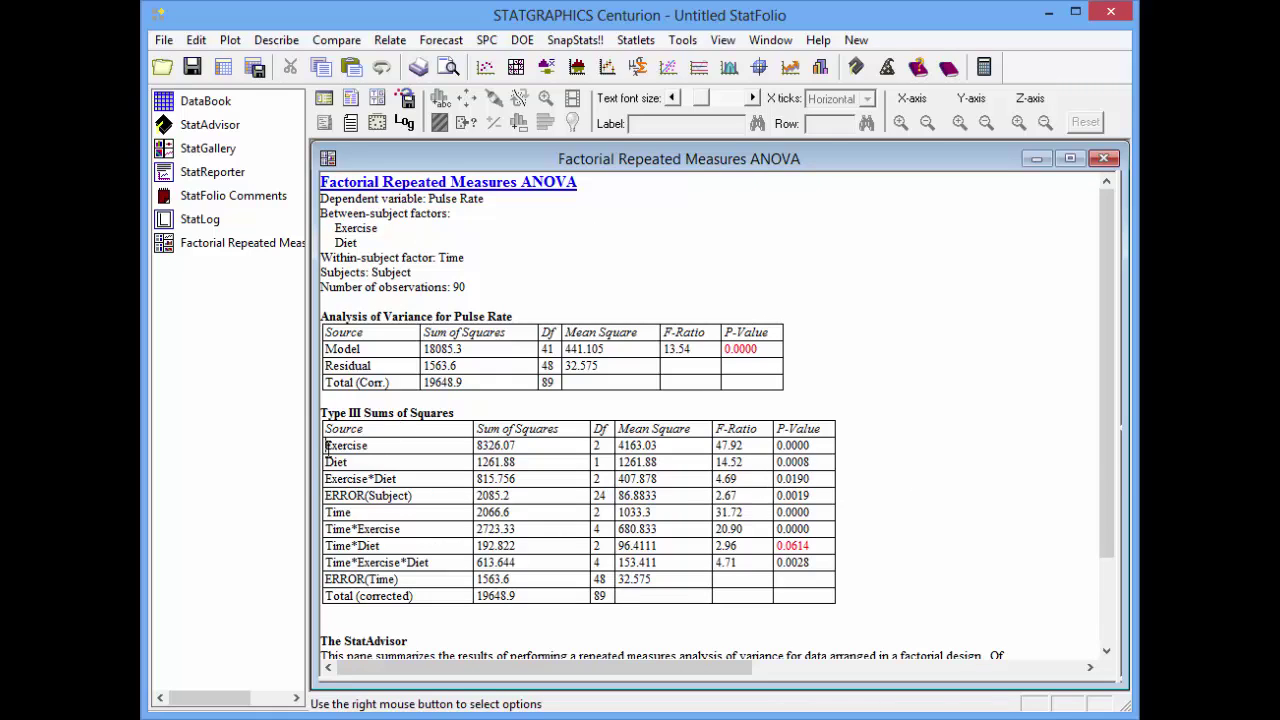
pyautogui.moveTo(326, 446); pyautogui.dragTo(388, 565)
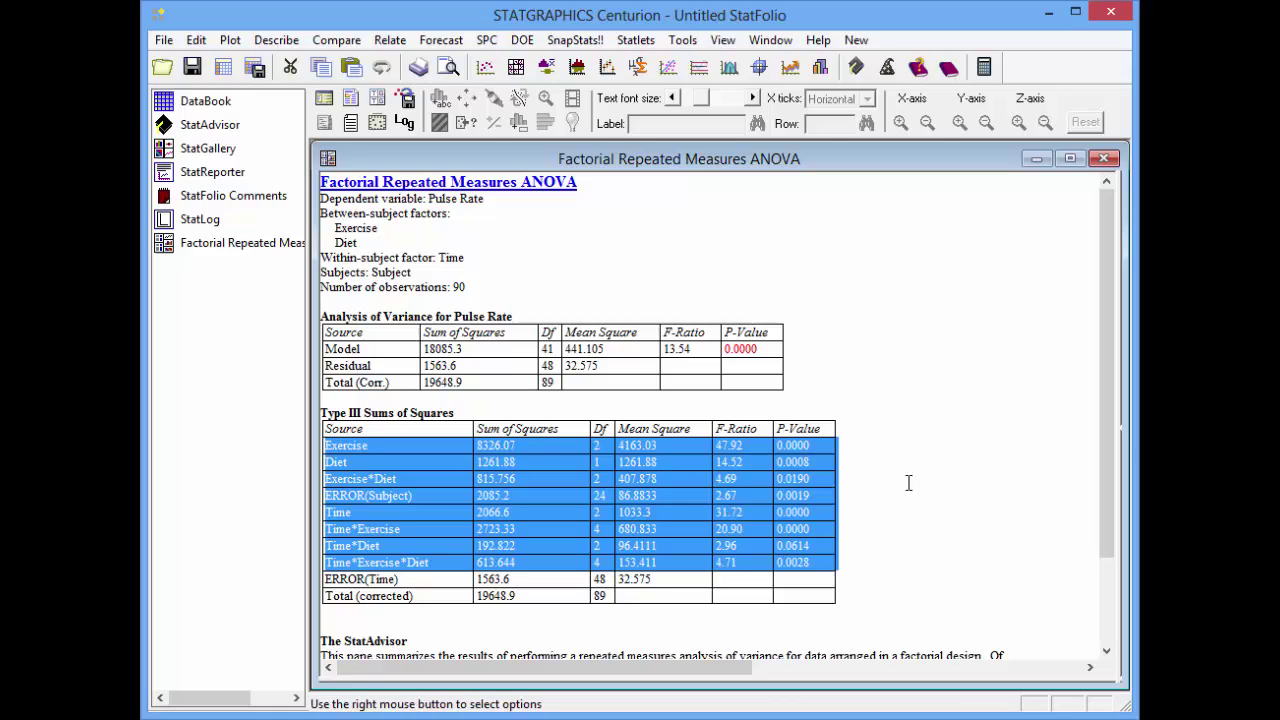
pyautogui.click(365, 448)
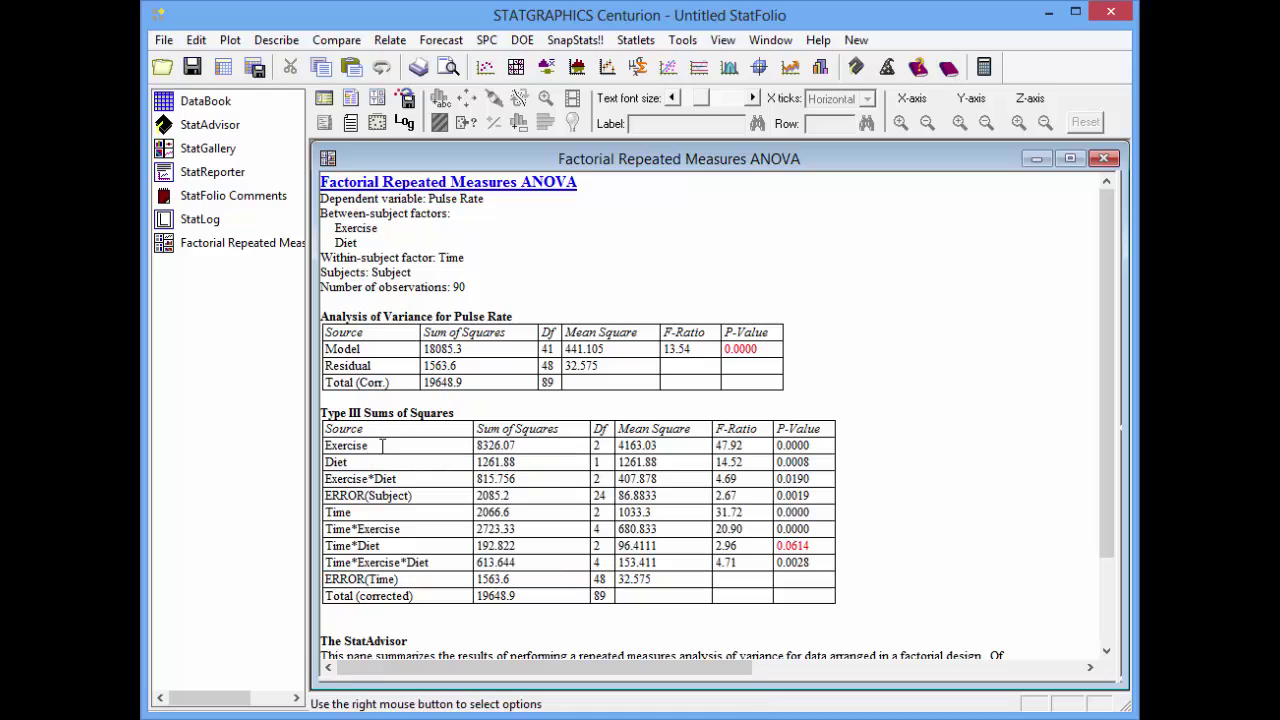
pyautogui.click(820, 447)
pyautogui.click(821, 462)
pyautogui.click(819, 478)
pyautogui.click(817, 512)
pyautogui.moveTo(808, 545); pyautogui.dragTo(363, 545)
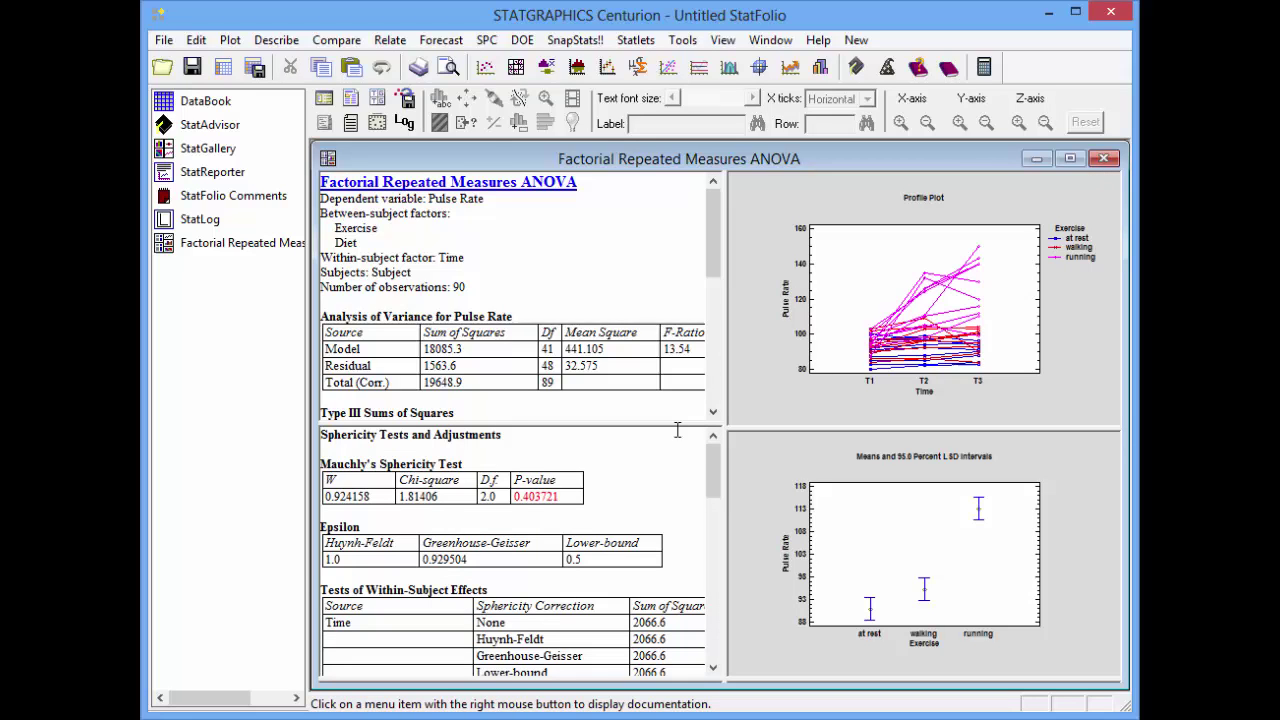
# - Maximize the Sphericity Tests output and highlight Mauchly's test, P-value 0.403721
pyautogui.doubleClick(660, 456)
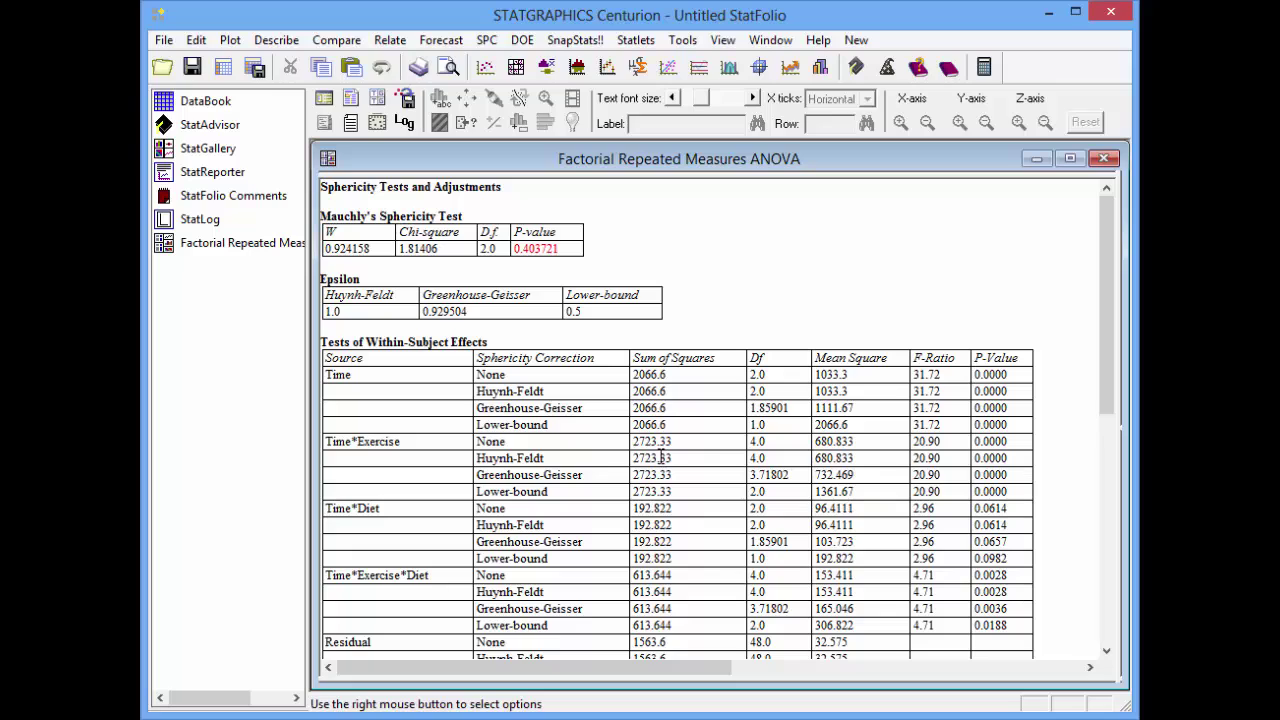
pyautogui.click(318, 255)
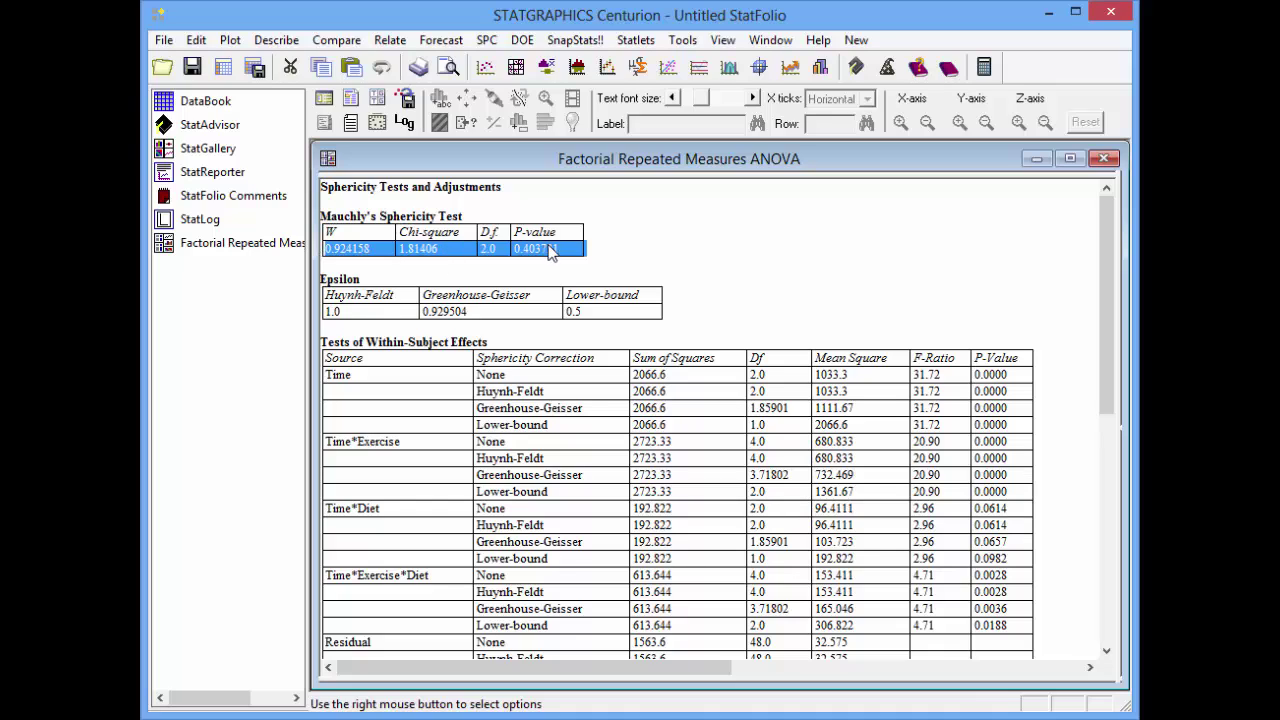
pyautogui.click(577, 253)
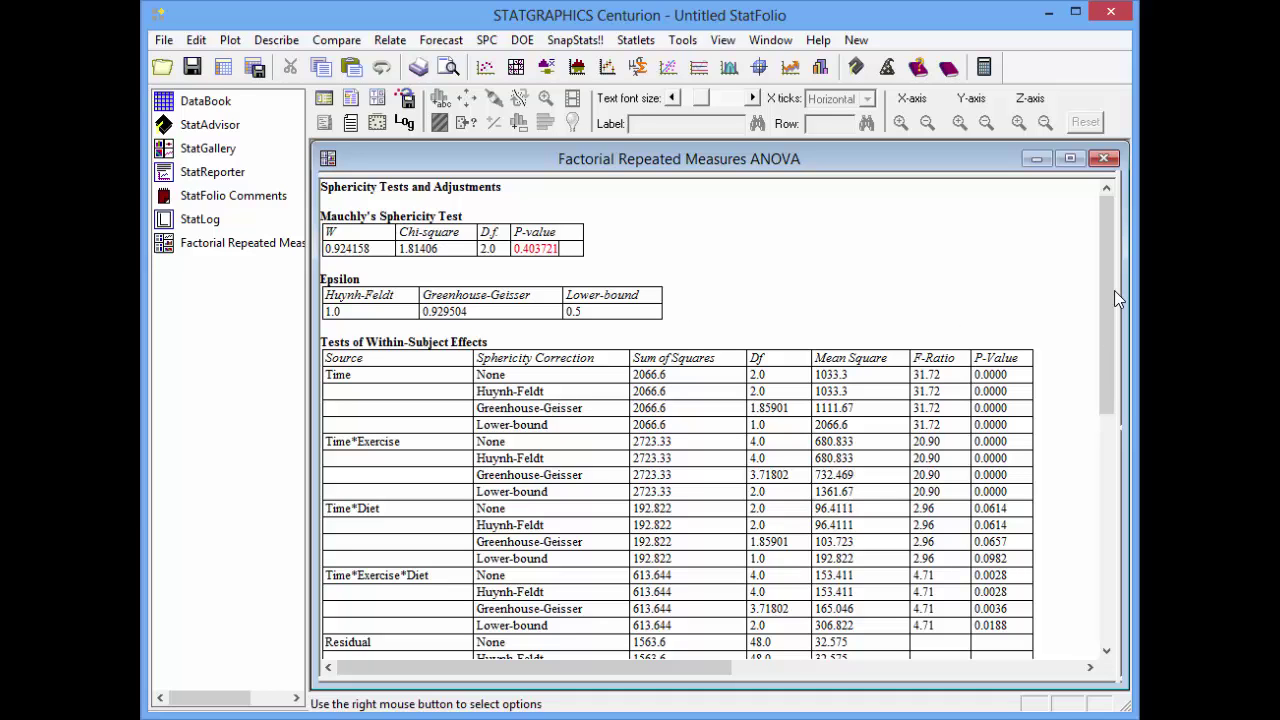
pyautogui.moveTo(1116, 298); pyautogui.dragTo(1114, 351)
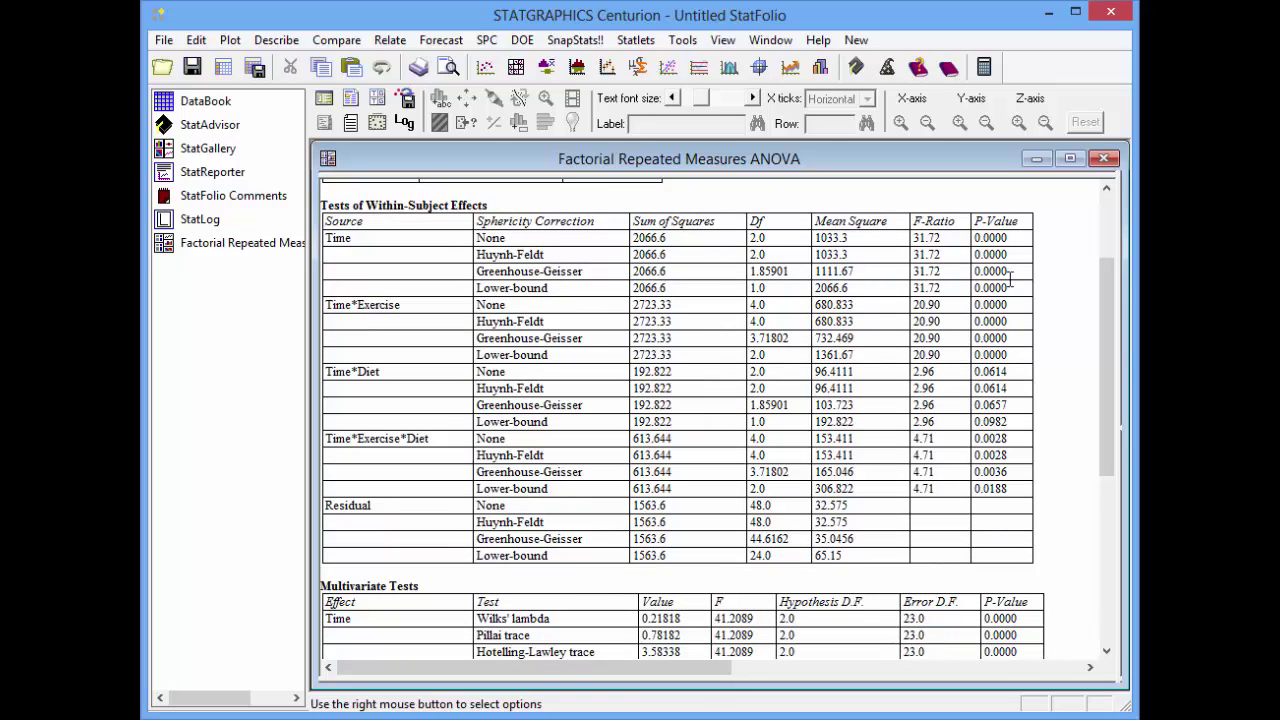
pyautogui.moveTo(1030, 270); pyautogui.dragTo(541, 271)
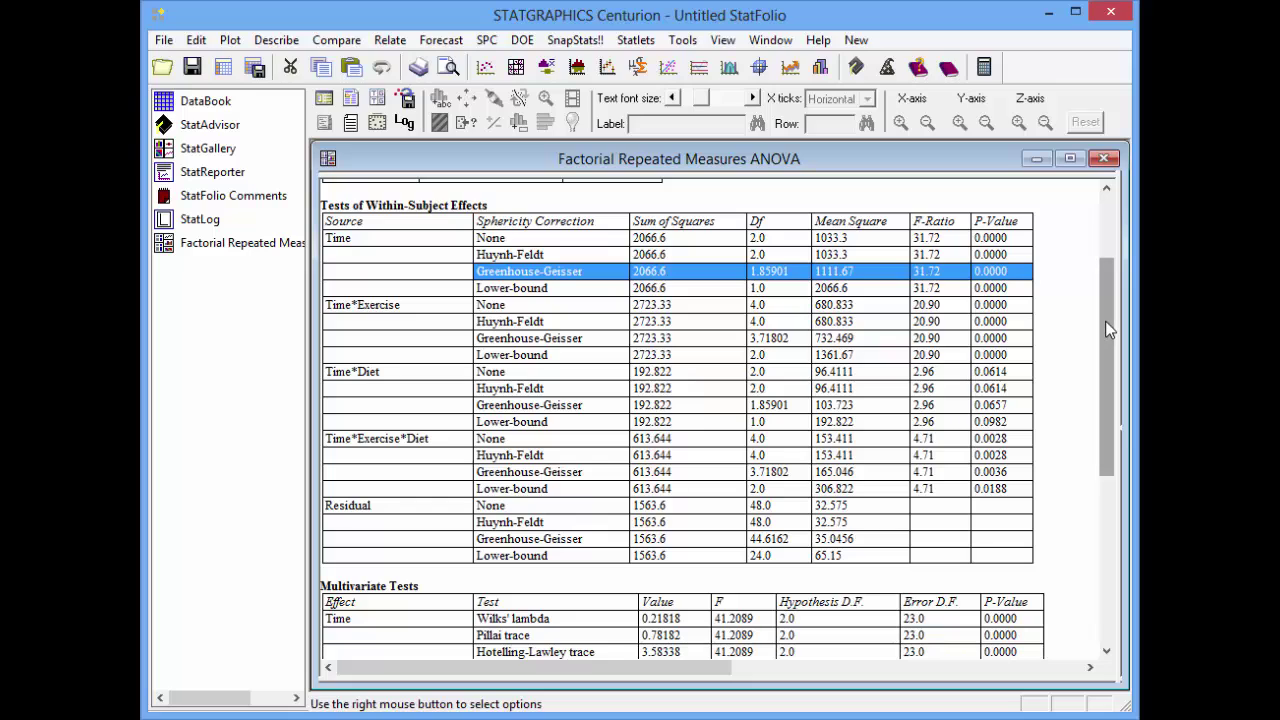
pyautogui.moveTo(1105, 321); pyautogui.dragTo(1104, 474)
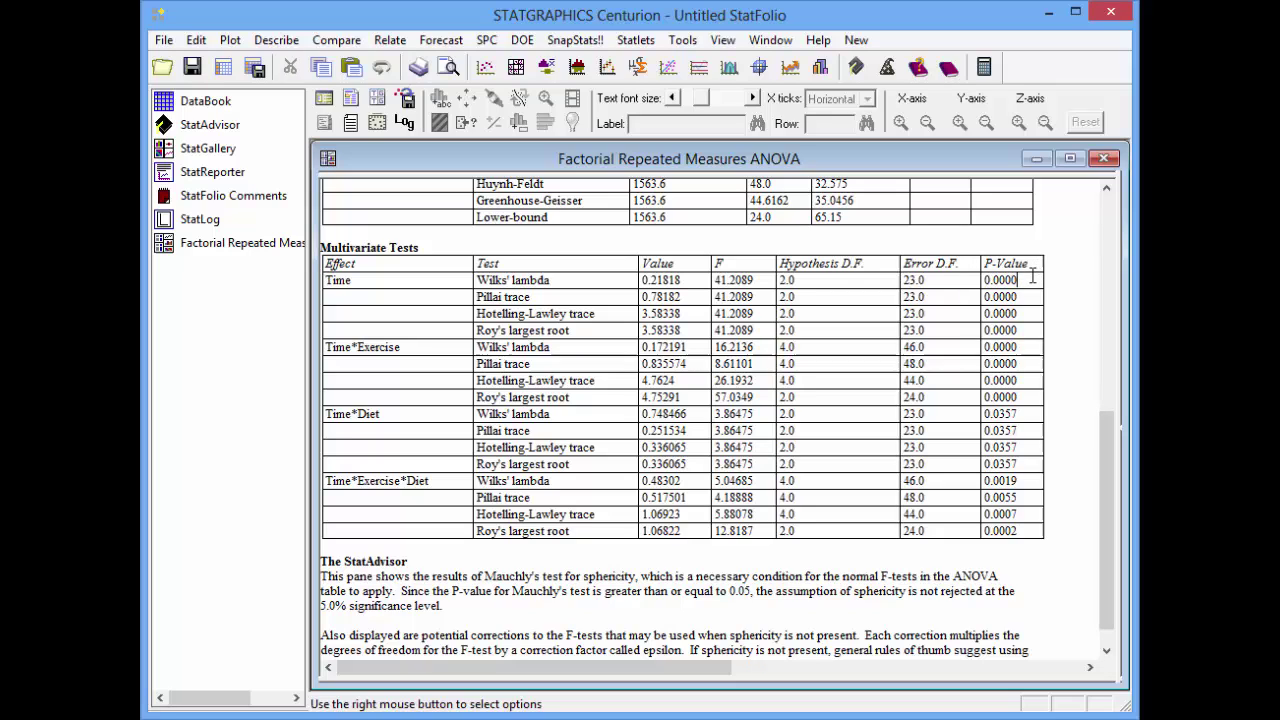
pyautogui.moveTo(1032, 277); pyautogui.dragTo(618, 266)
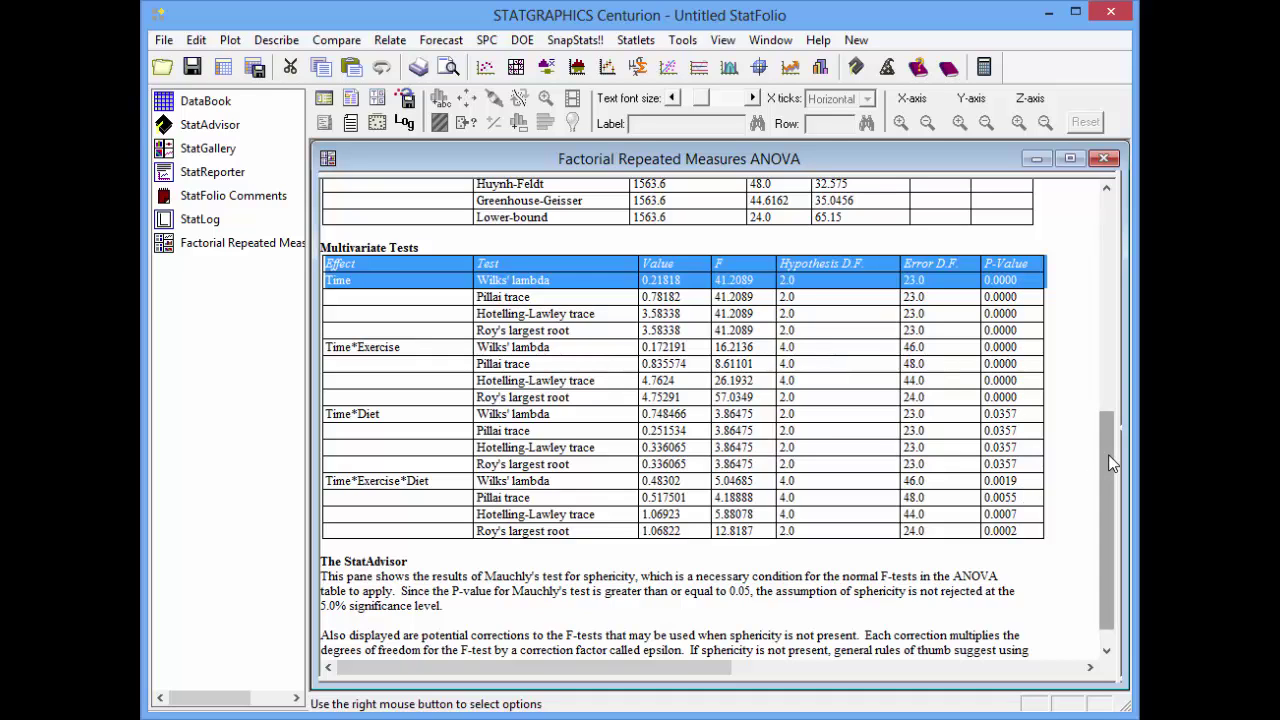
pyautogui.moveTo(1113, 462); pyautogui.dragTo(1124, 359)
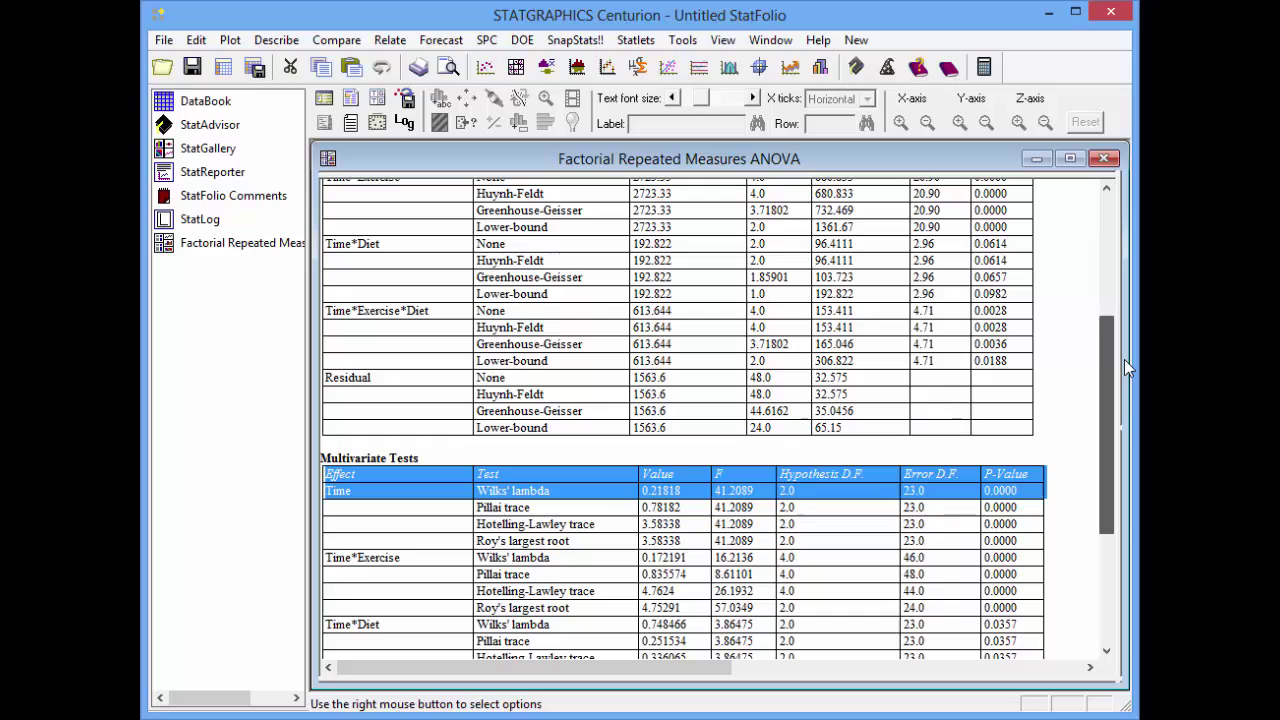
pyautogui.moveTo(382, 244); pyautogui.dragTo(326, 245)
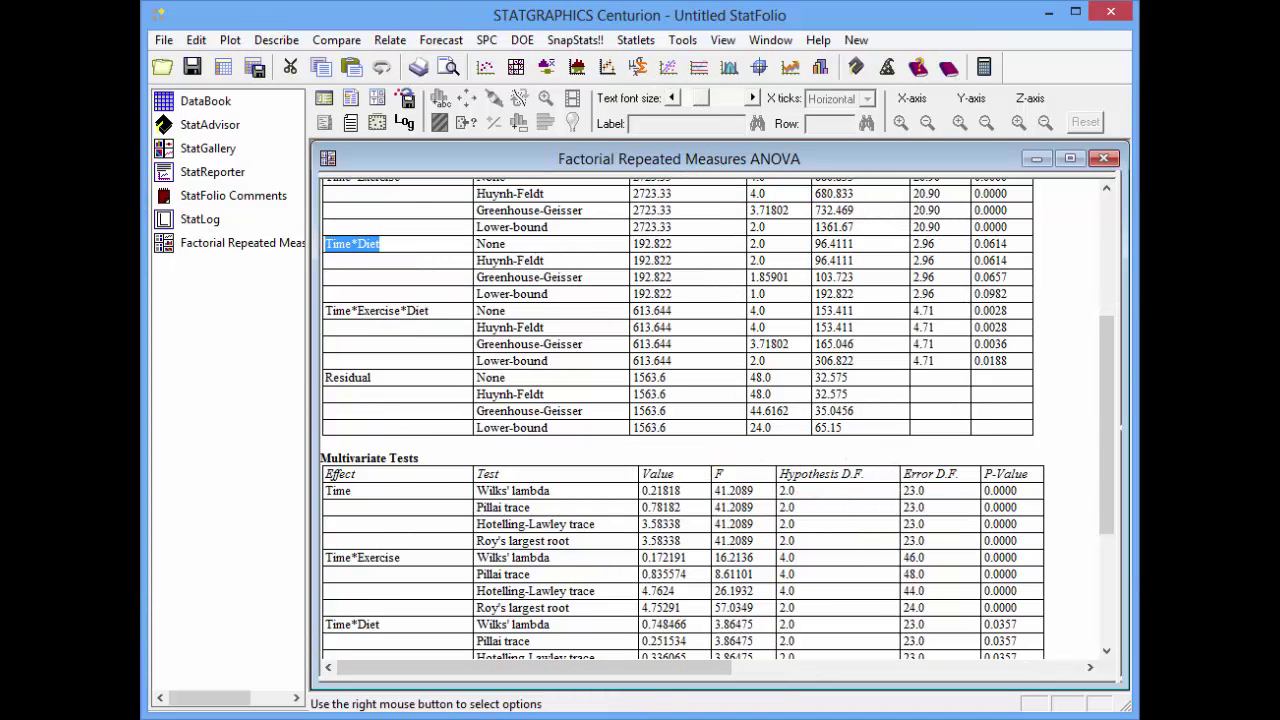
# - Replace the Profile Plot with an Interaction Plot, then maximize the Means Plot
pyautogui.click(378, 97)
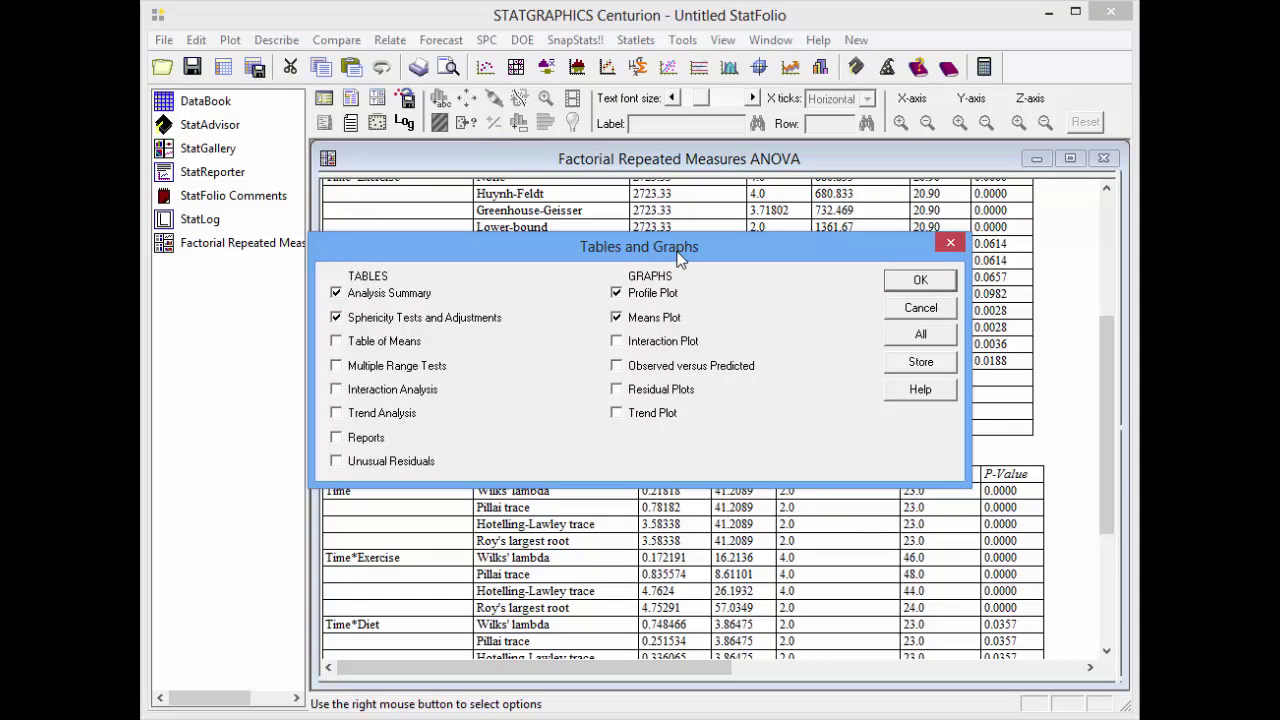
pyautogui.click(665, 293)
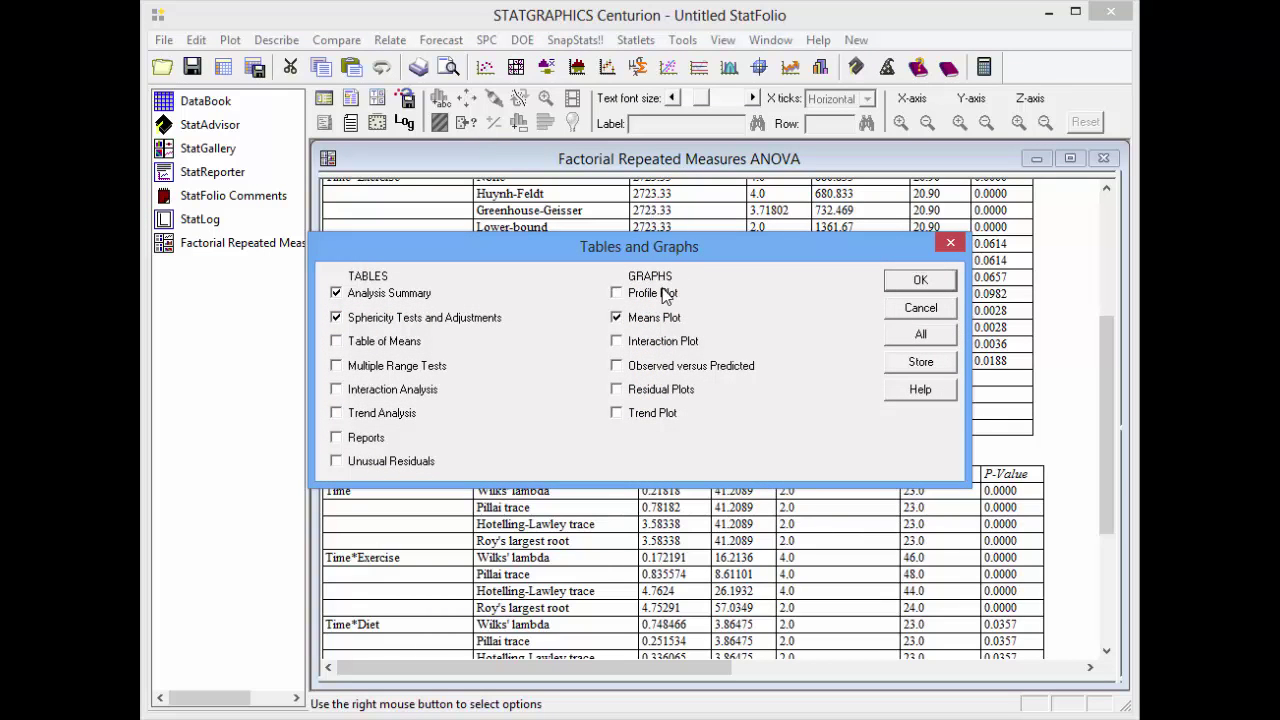
pyautogui.click(663, 341)
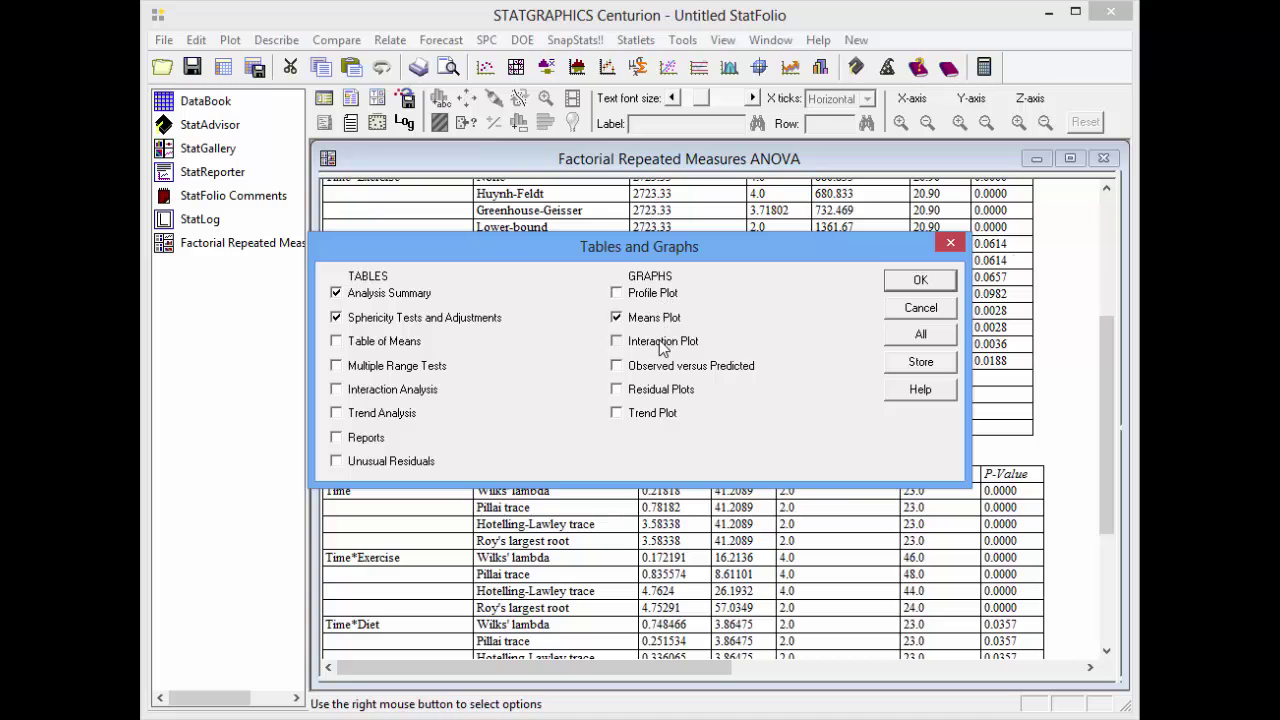
pyautogui.click(921, 281)
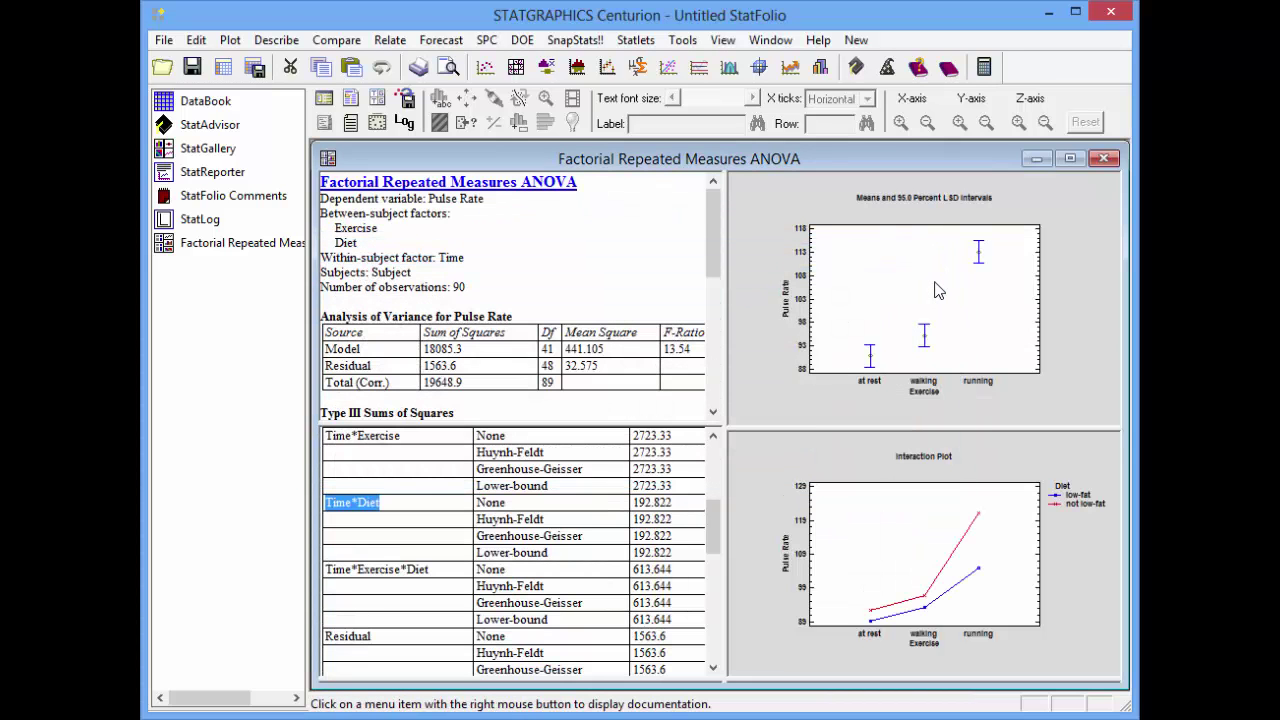
pyautogui.doubleClick(938, 290)
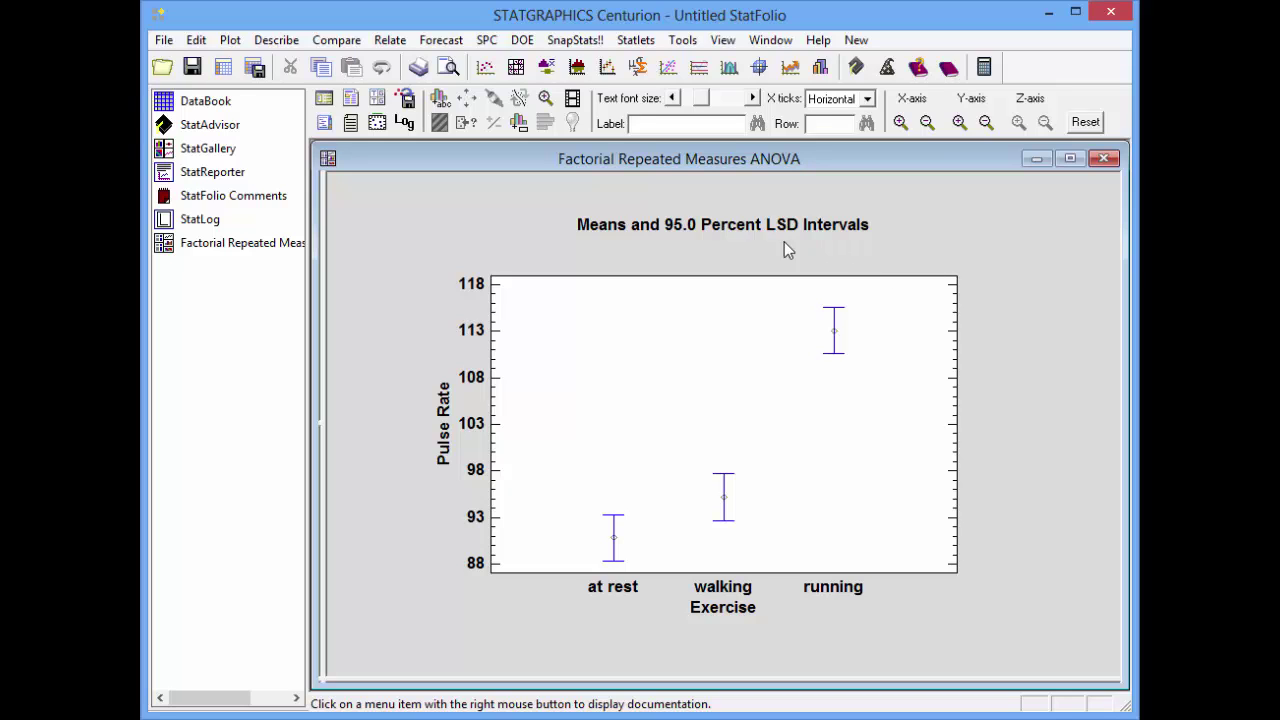
# - Change the means plot intervals to Tukey HSD
pyautogui.rightClick(912, 228)
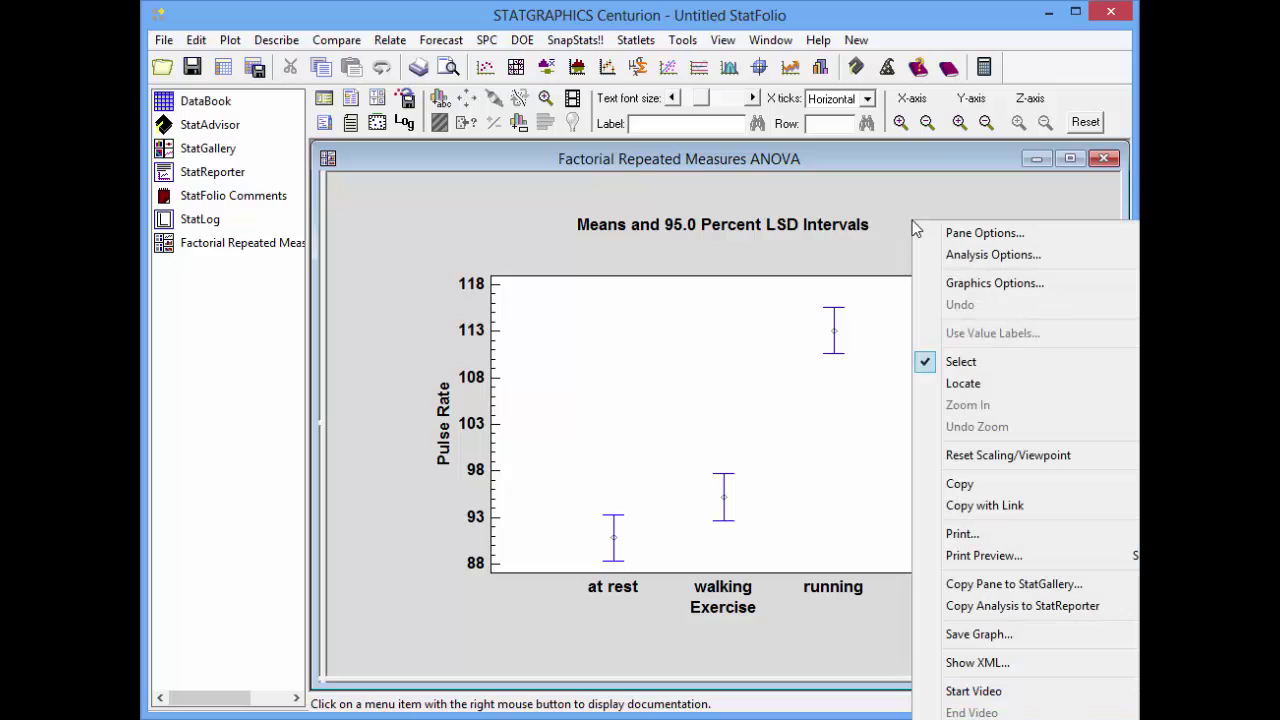
pyautogui.click(966, 236)
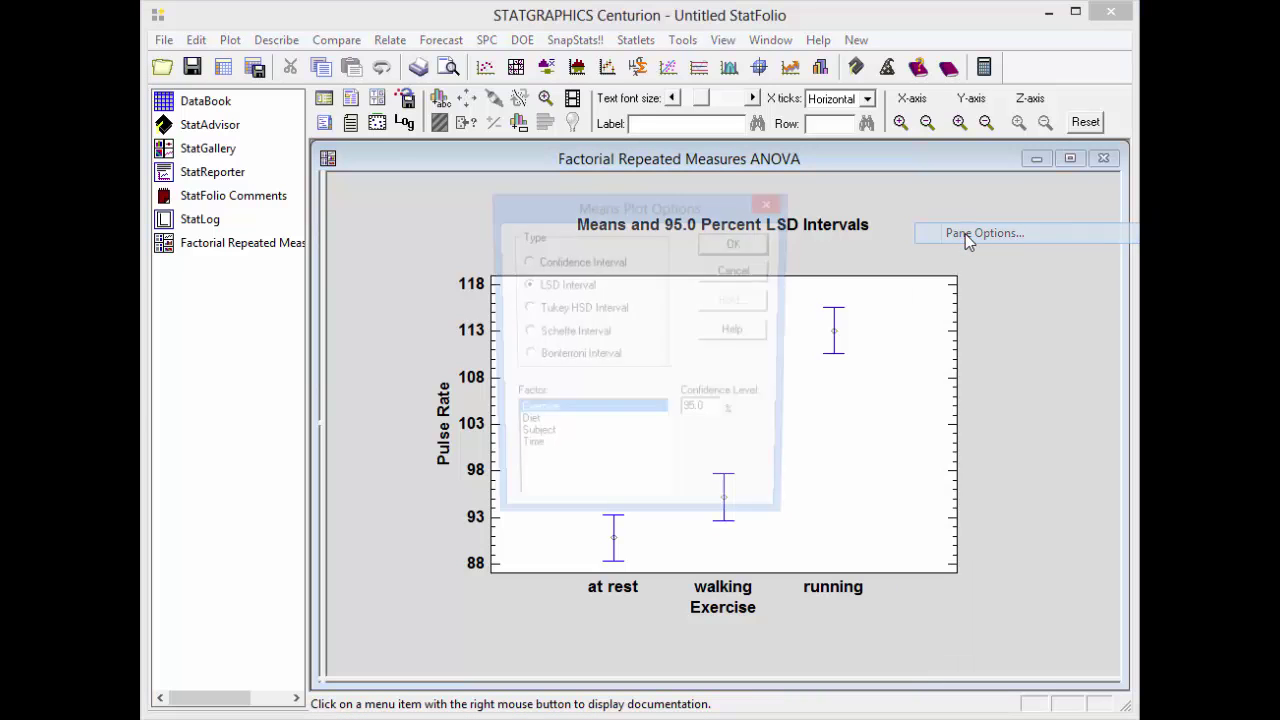
pyautogui.click(600, 316)
pyautogui.click(722, 256)
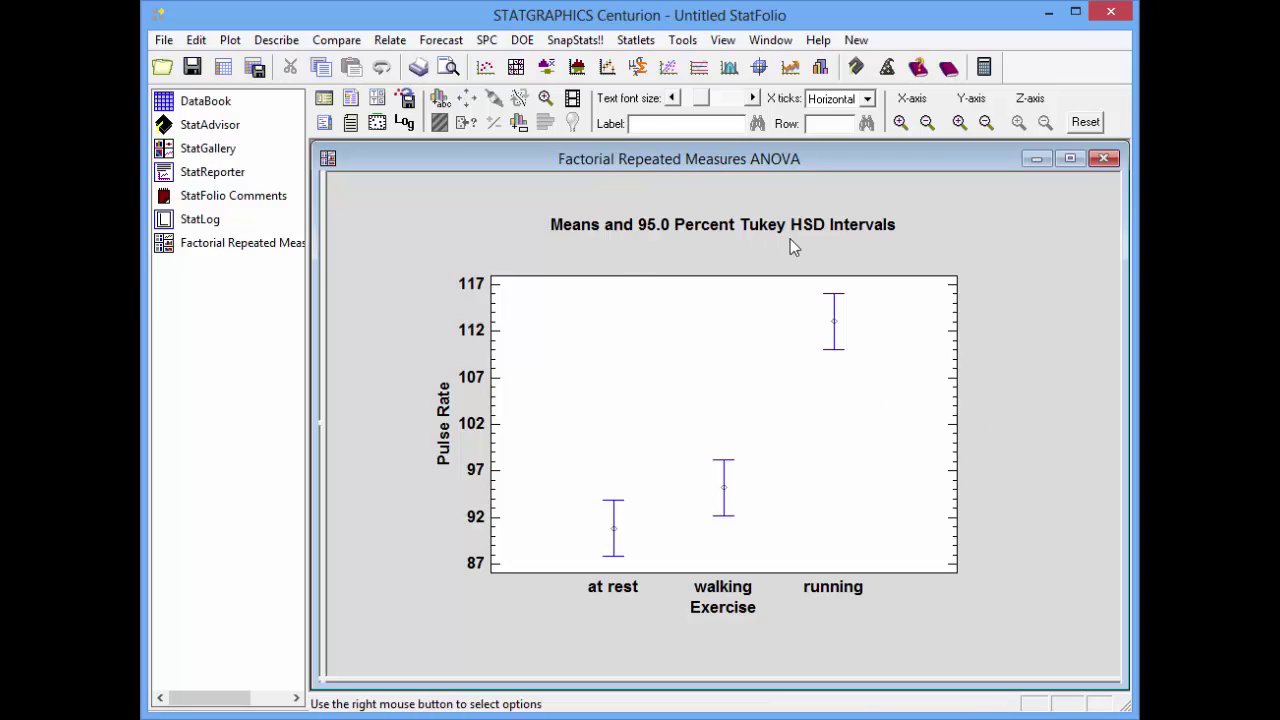
# - Redraw the means plot with Diet as the plotted factor
pyautogui.rightClick(936, 243)
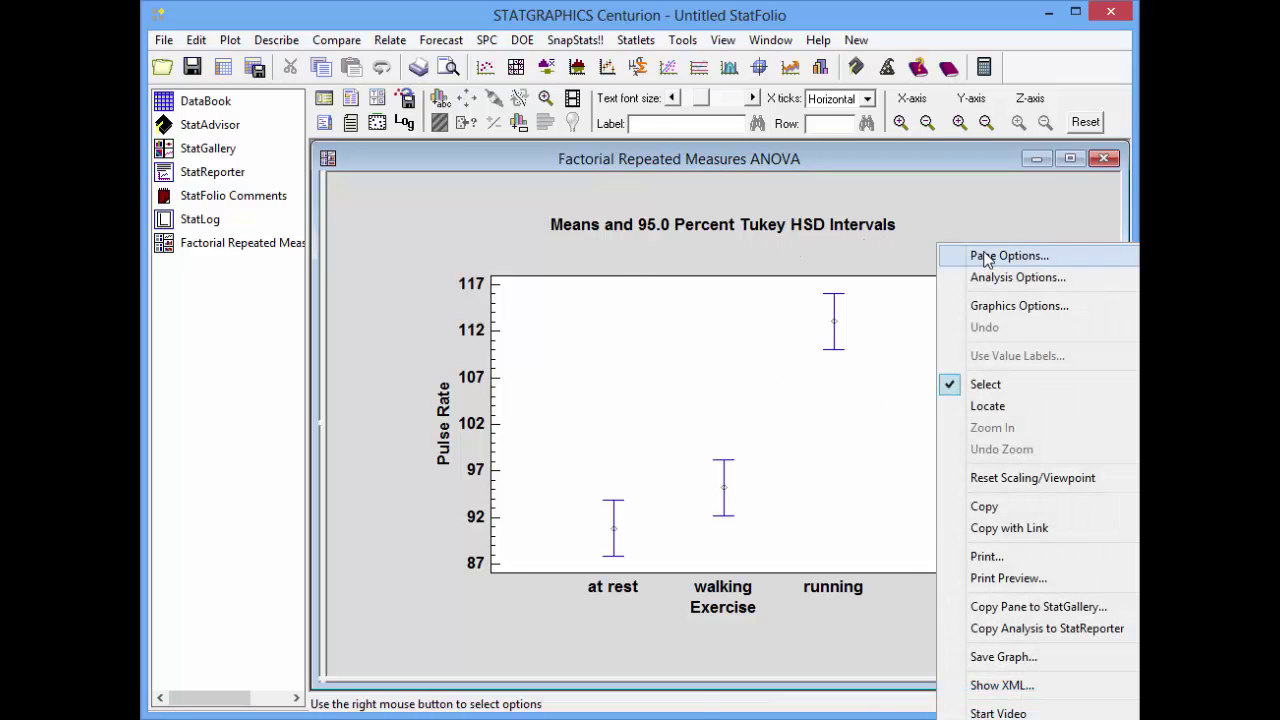
pyautogui.click(987, 257)
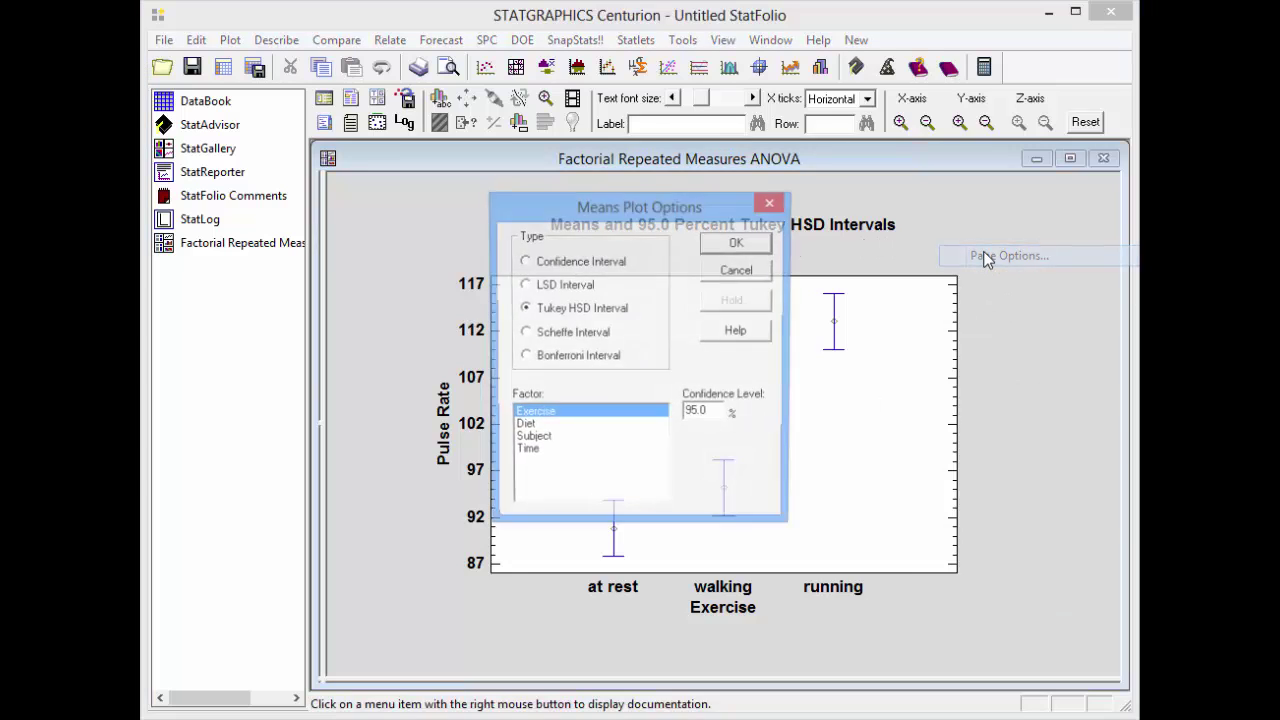
pyautogui.click(523, 427)
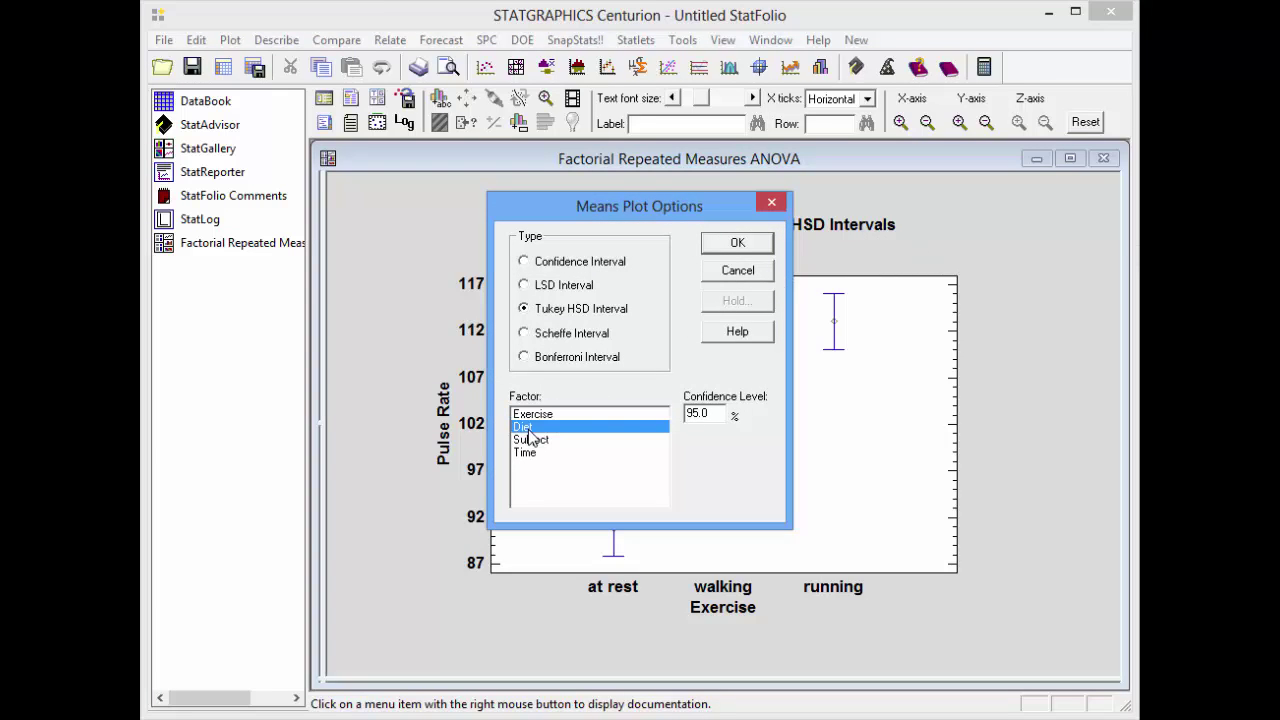
pyautogui.click(738, 245)
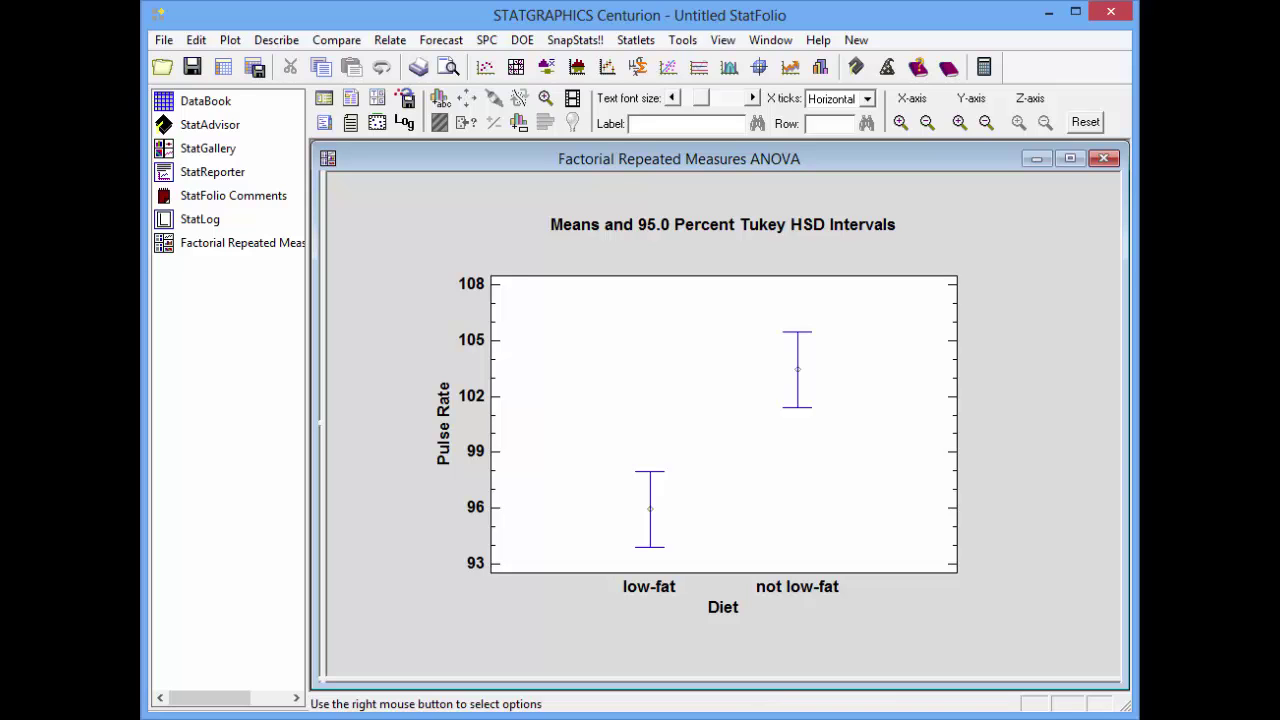
# - Restore the multi-pane layout and maximize the Exercise by Diet Interaction Plot
pyautogui.doubleClick(1085, 482)
pyautogui.doubleClick(1063, 534)
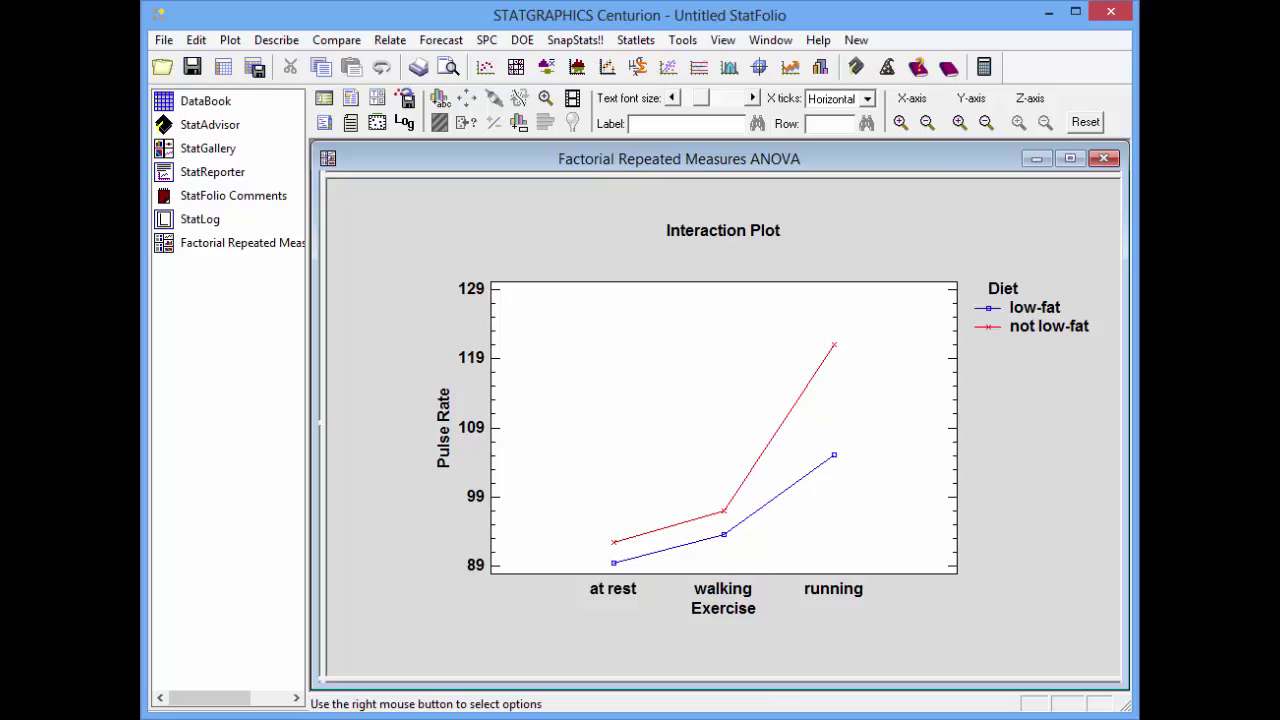
# - Set the interaction plot's Pane Options to the Time*Exercise interaction
pyautogui.rightClick(946, 220)
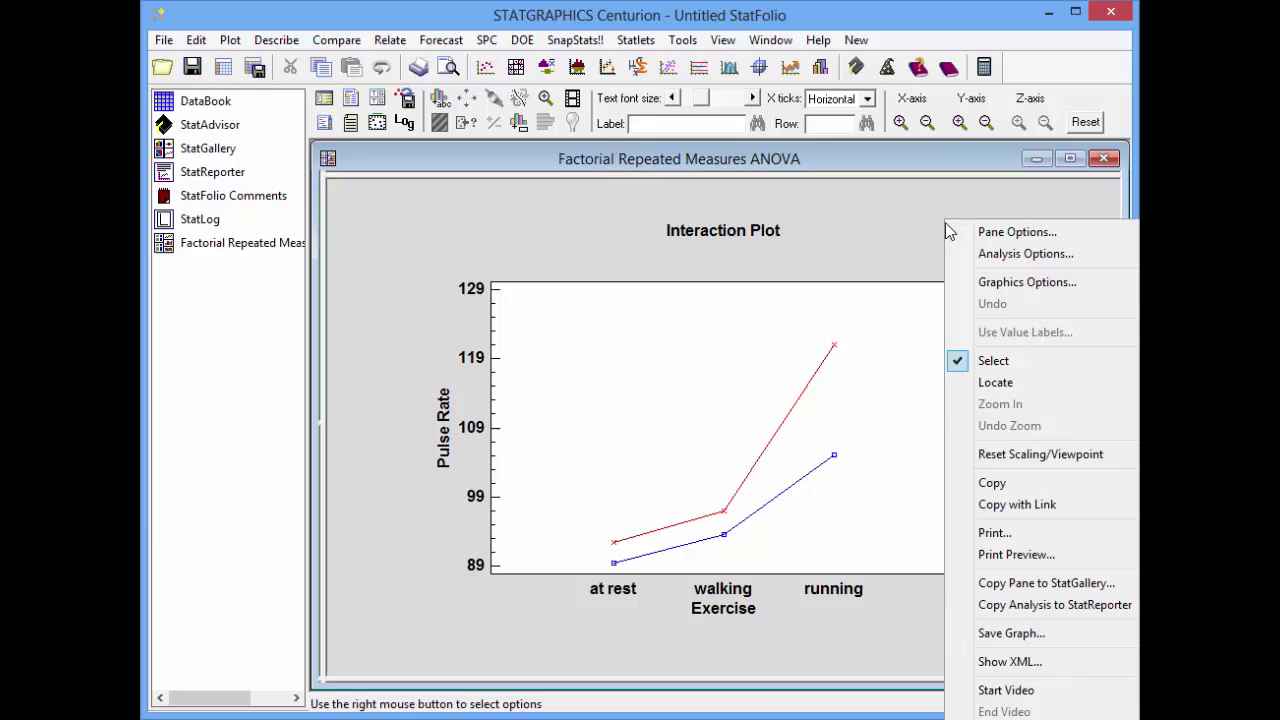
pyautogui.click(983, 234)
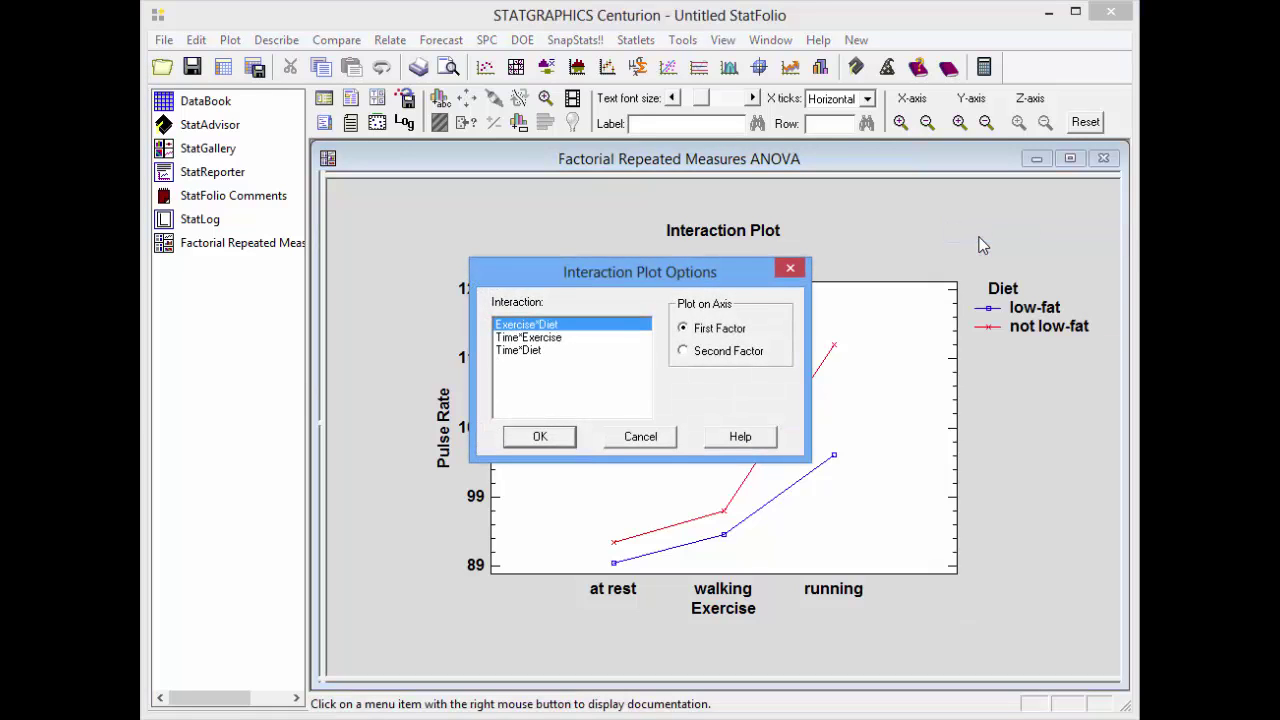
pyautogui.click(558, 345)
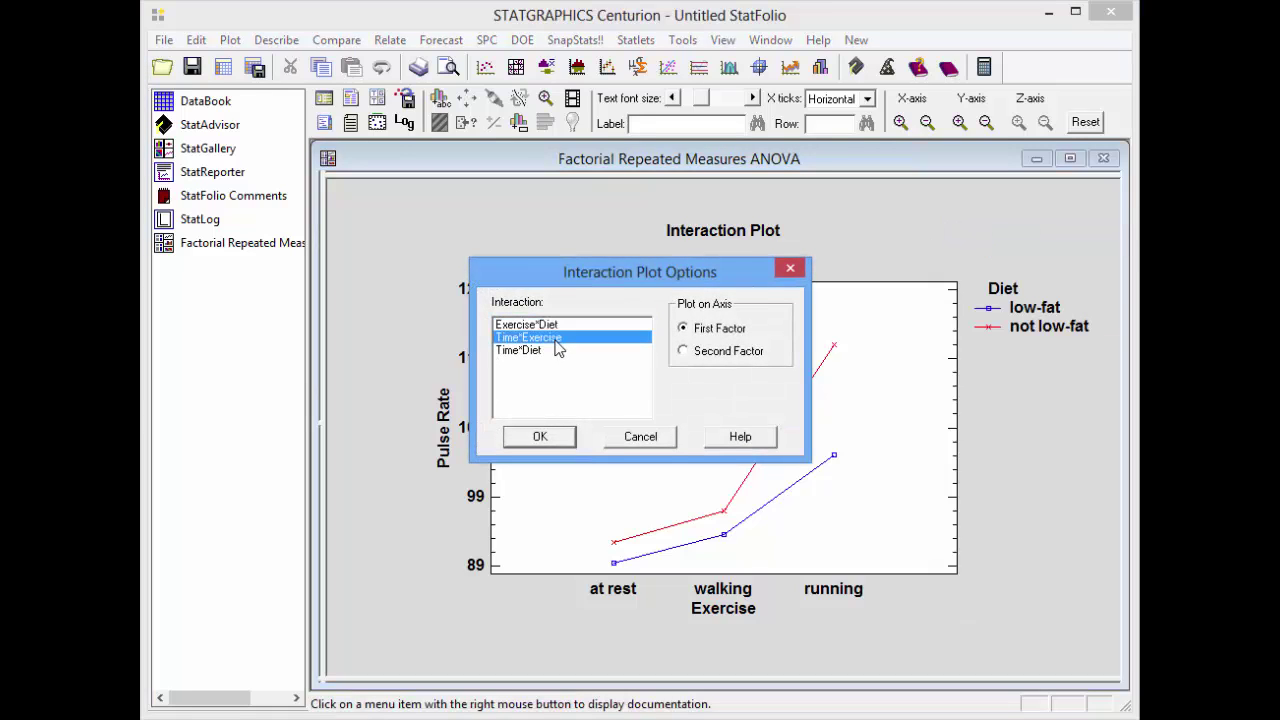
pyautogui.click(543, 436)
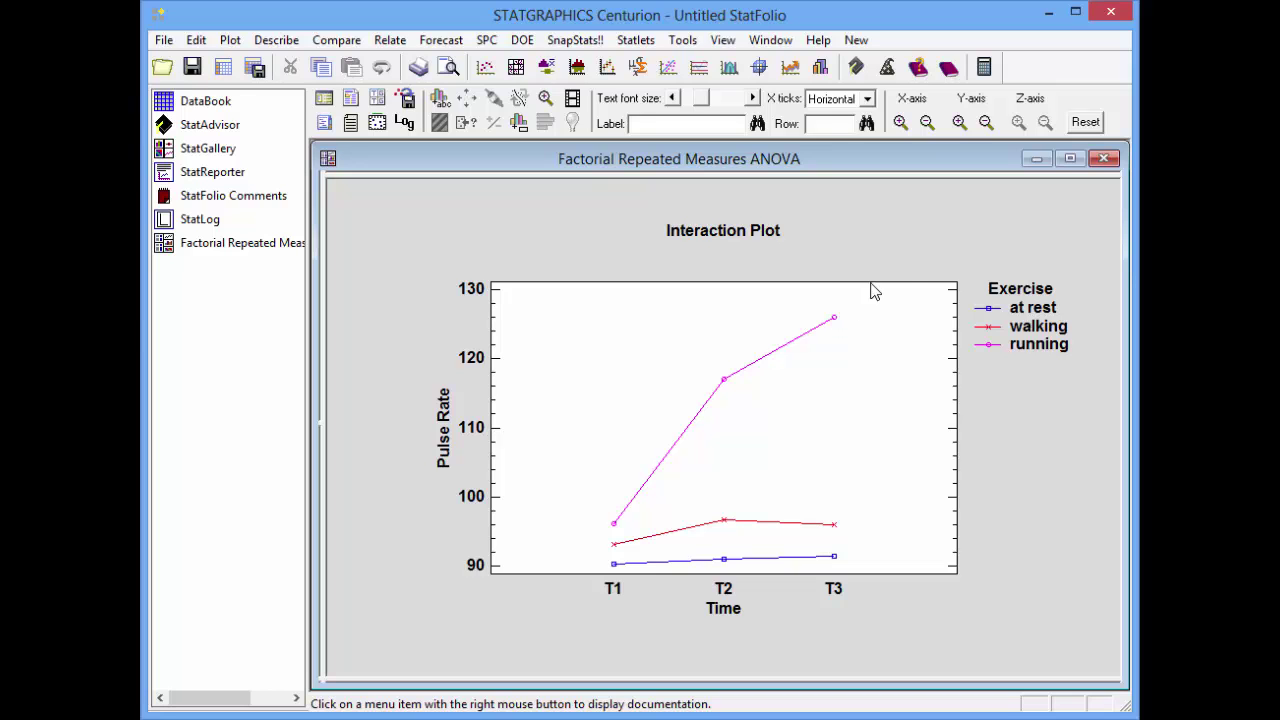
# - Switch the interaction plot to the Time*Diet interaction, charting pulse rate over Time by Diet
pyautogui.rightClick(941, 226)
pyautogui.click(965, 243)
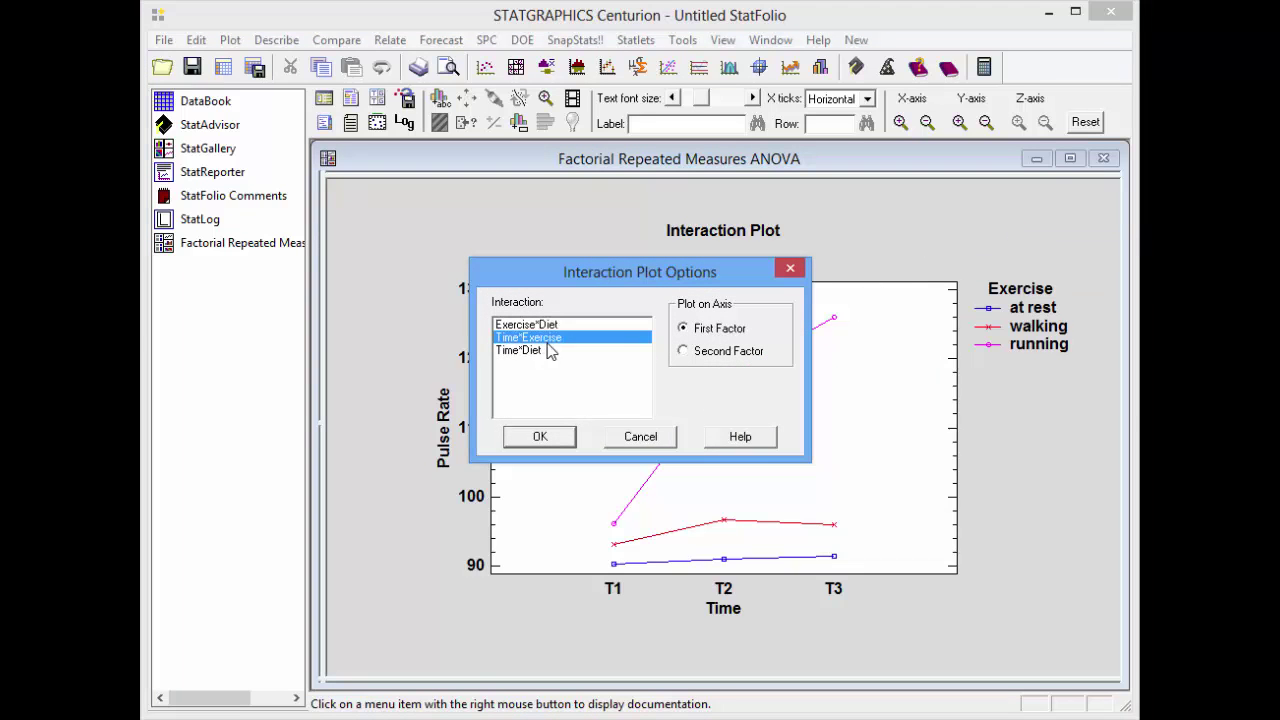
pyautogui.click(548, 350)
pyautogui.click(564, 440)
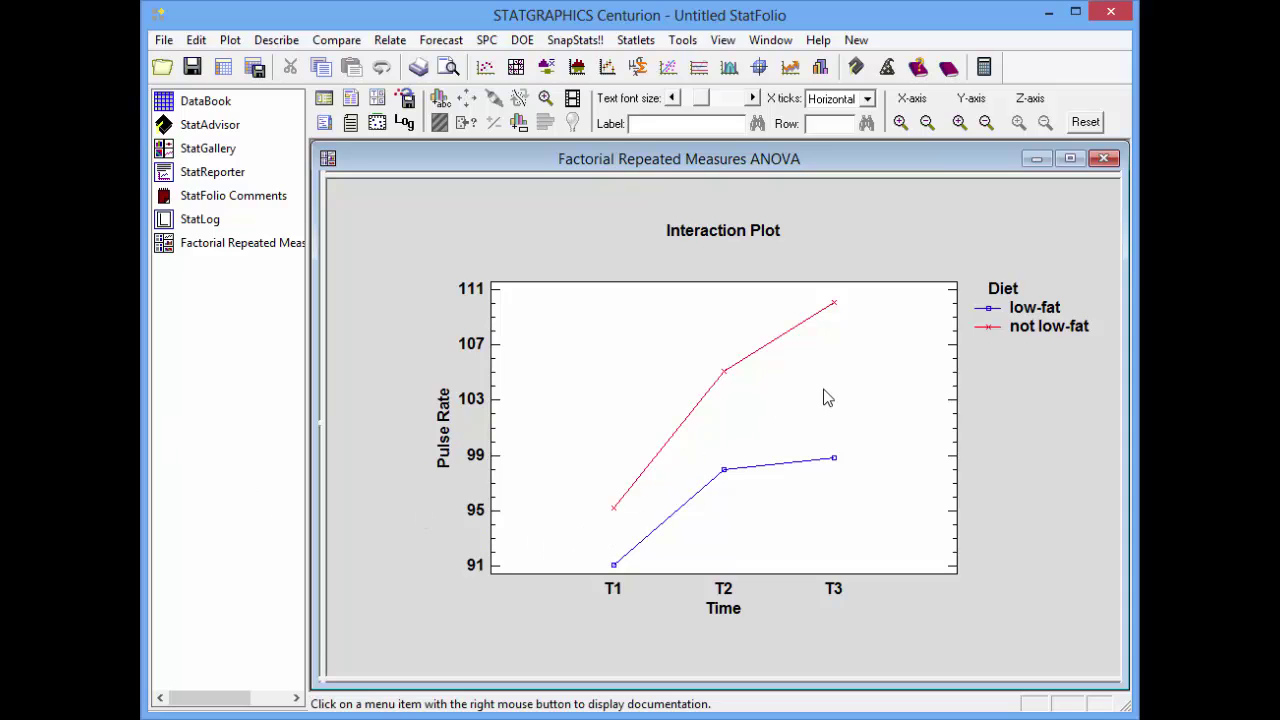
# - Add Trend Analysis and Trend Plot output, then maximize the Trend Analysis by Exercise table
pyautogui.click(380, 100)
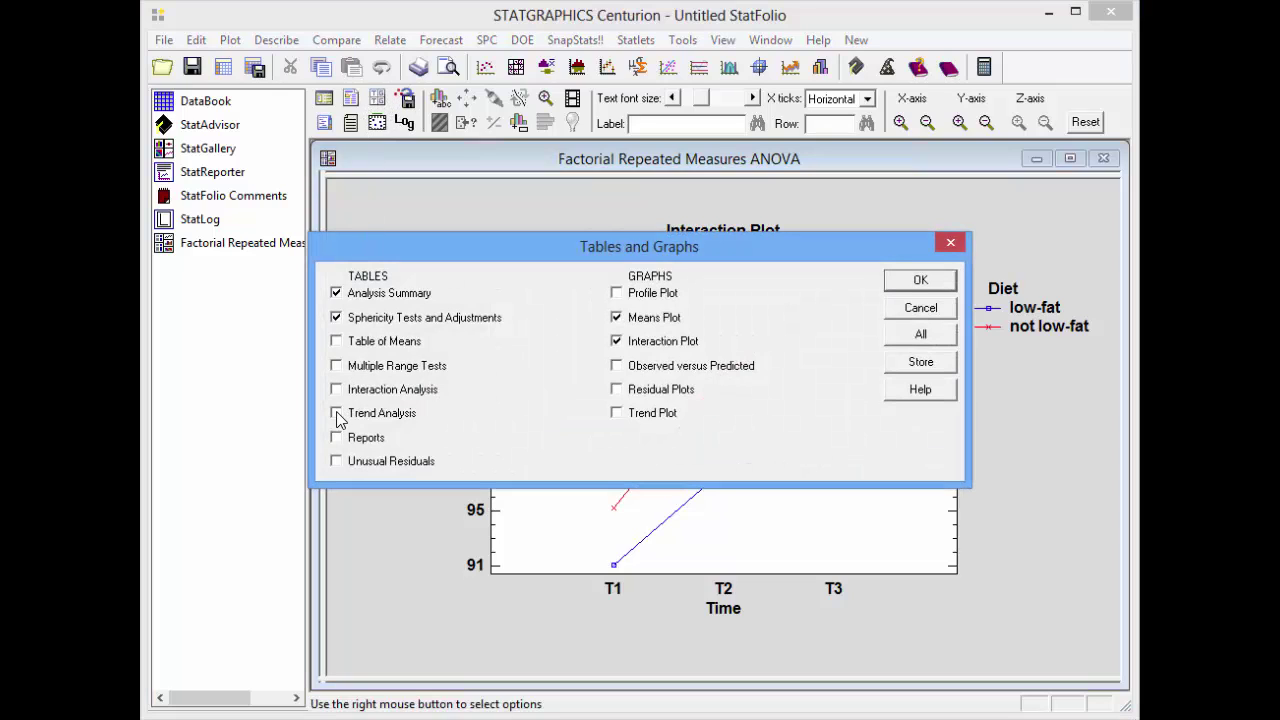
pyautogui.click(648, 414)
pyautogui.click(938, 282)
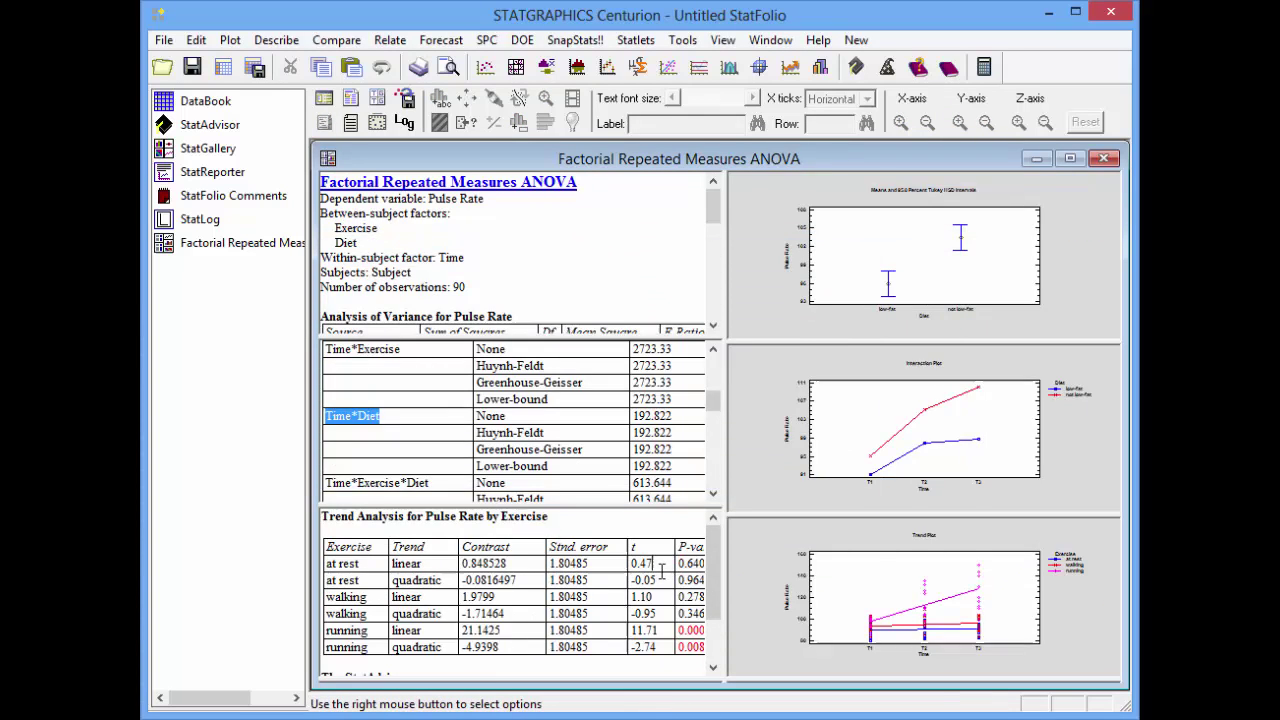
pyautogui.doubleClick(661, 571)
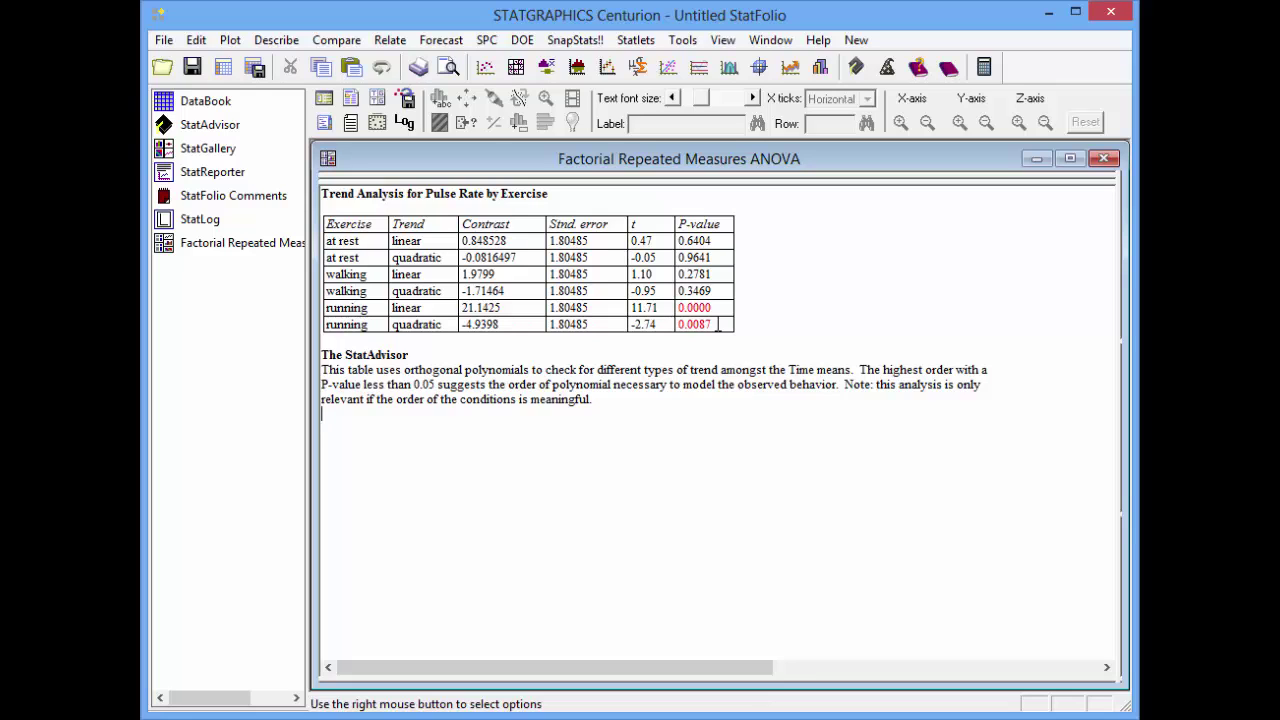
# - Maximize the Exercise Trend Plot and set its polynomial order to 2
pyautogui.doubleClick(757, 406)
pyautogui.doubleClick(985, 573)
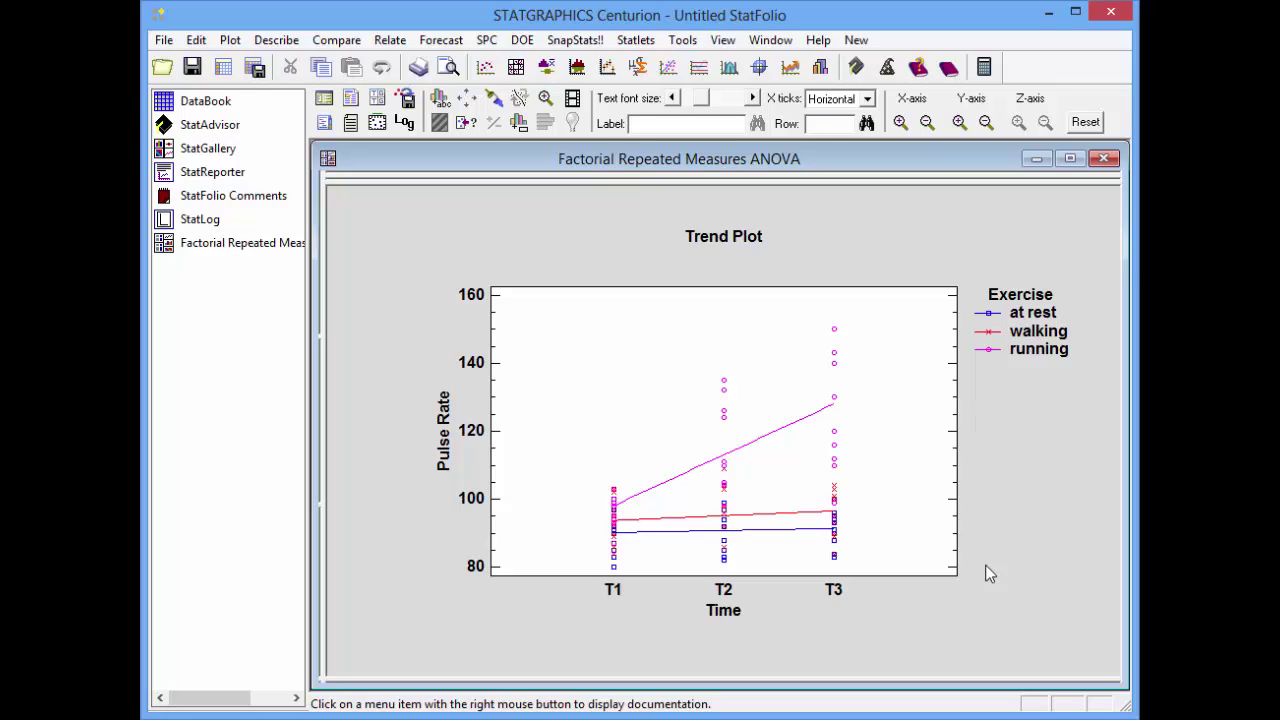
pyautogui.rightClick(870, 236)
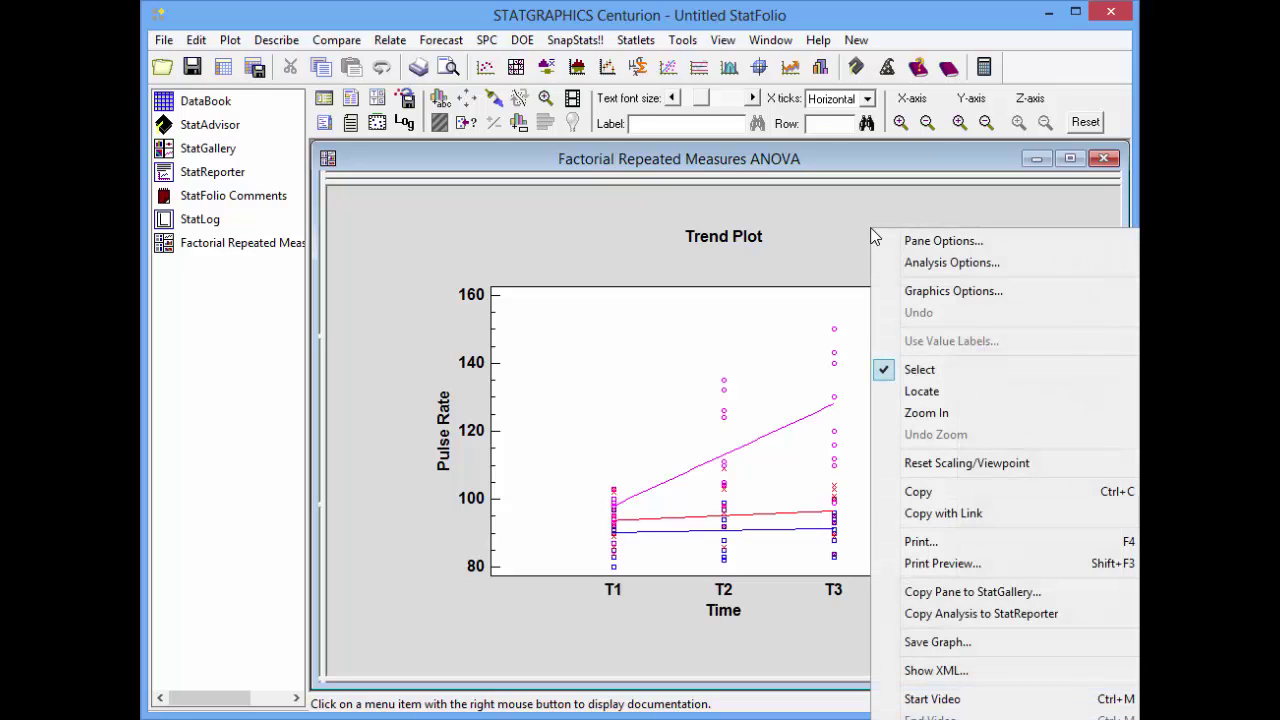
pyautogui.click(919, 246)
pyautogui.moveTo(718, 326); pyautogui.dragTo(677, 331)
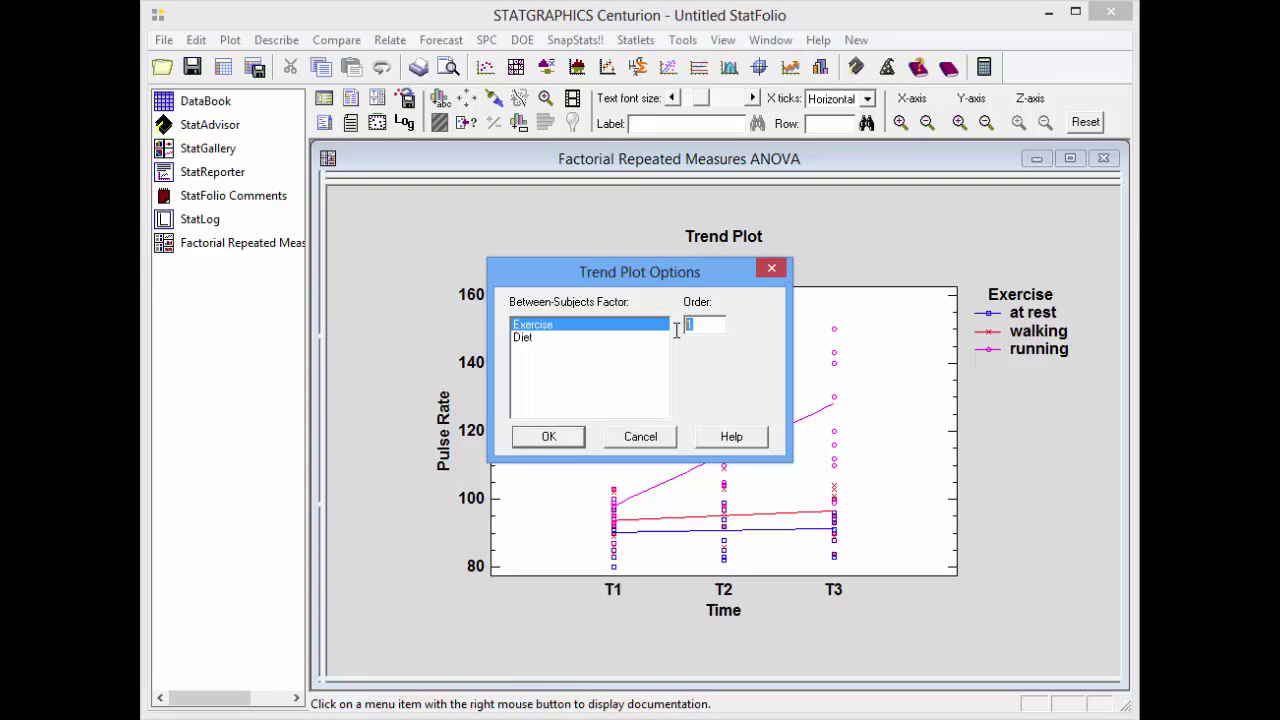
pyautogui.write('2')
pyautogui.click(570, 441)
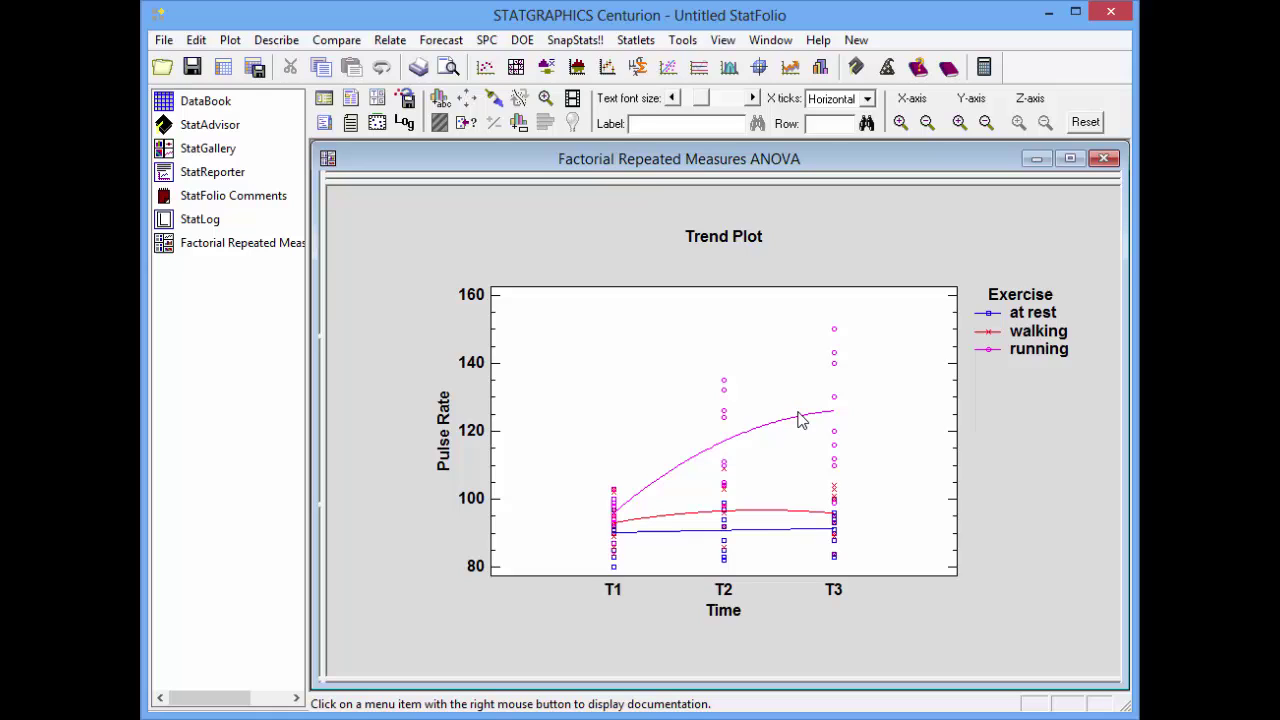
# - Set the trend plot's Between-Subjects Factor to Diet to compare low-fat and not low-fat groups
pyautogui.rightClick(925, 222)
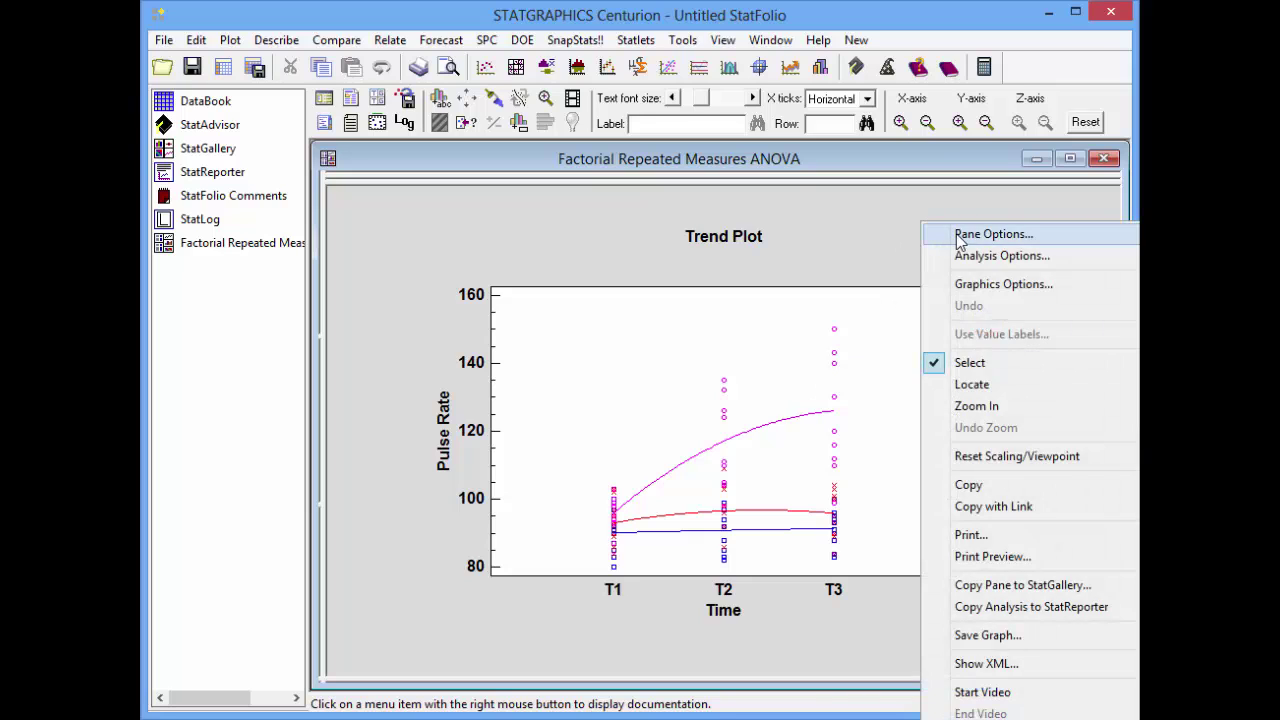
pyautogui.click(958, 234)
pyautogui.click(530, 337)
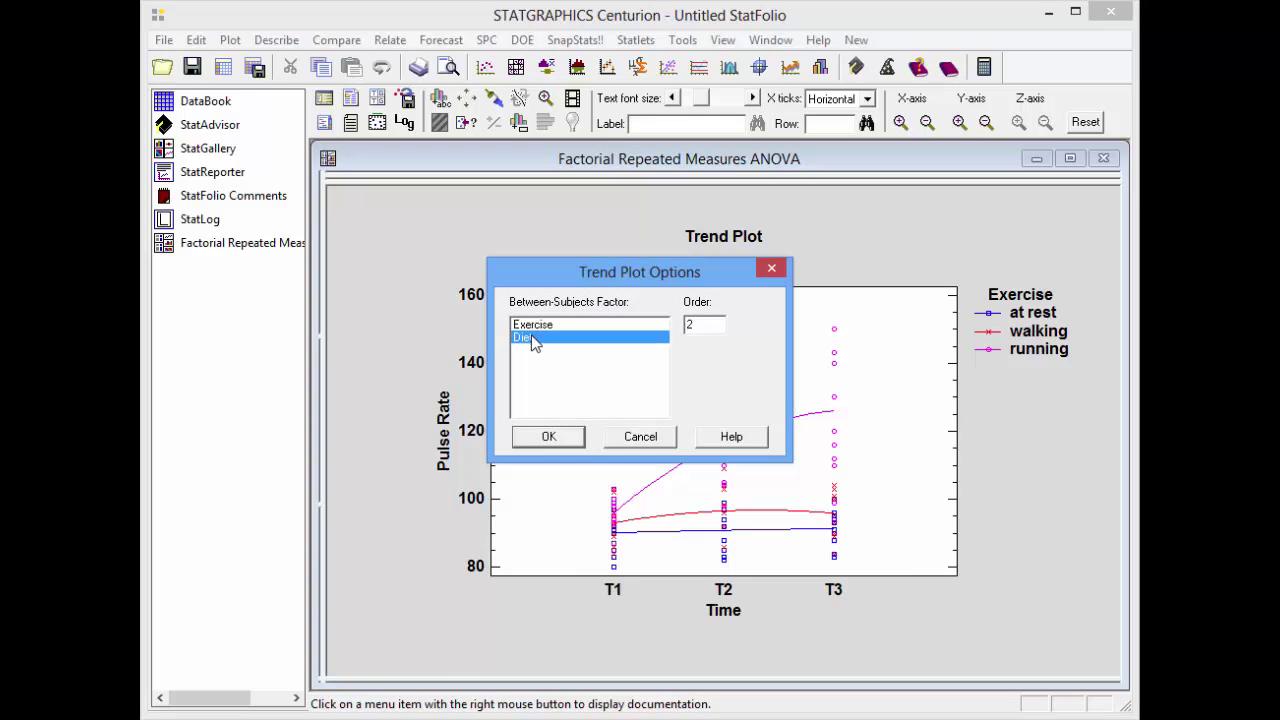
pyautogui.click(547, 440)
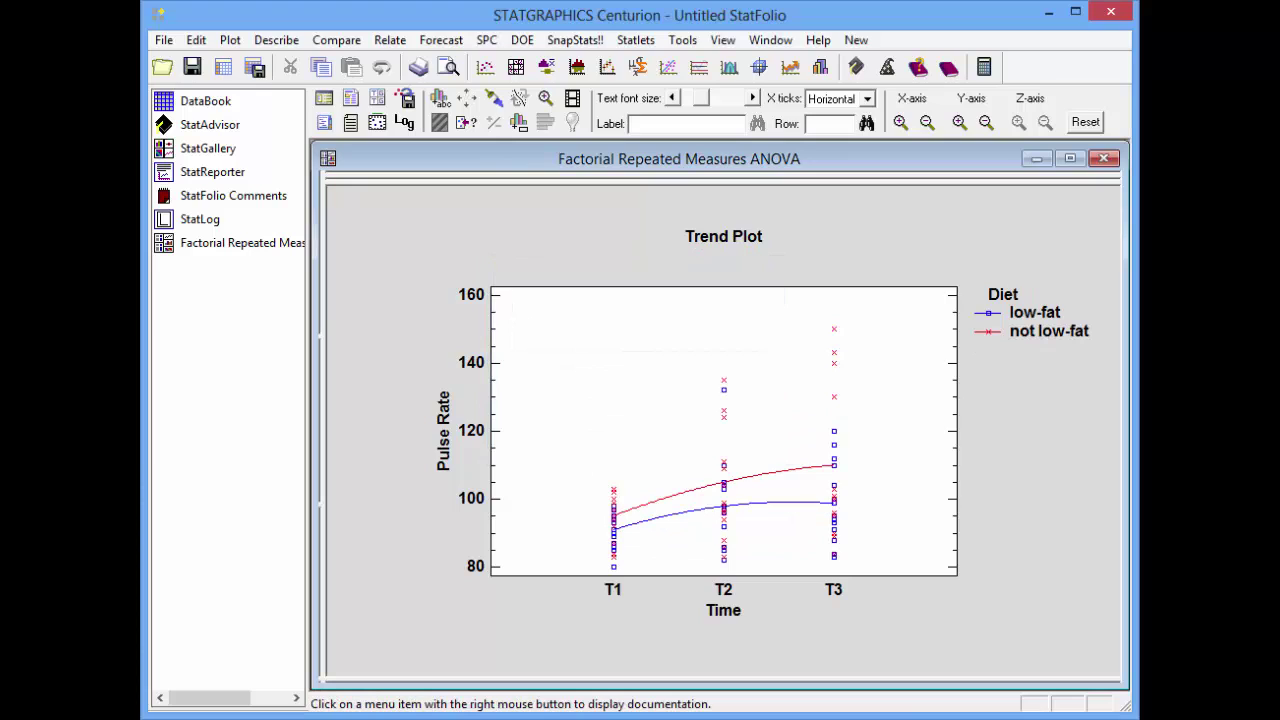